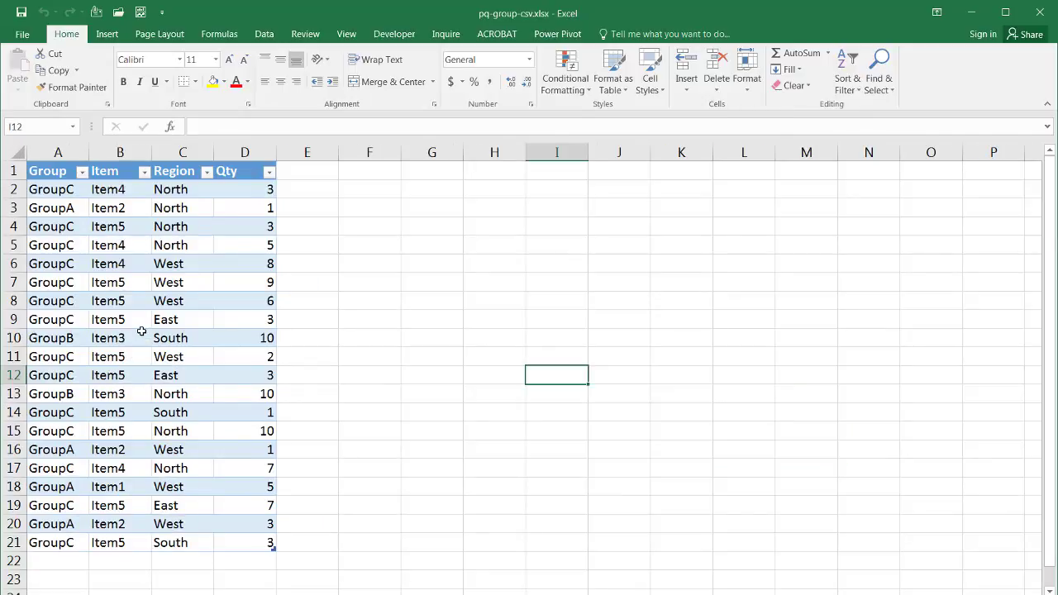
Select a cell inside the Group, Item, Region, Qty table and show the Data ribbon
left_click(142, 332)
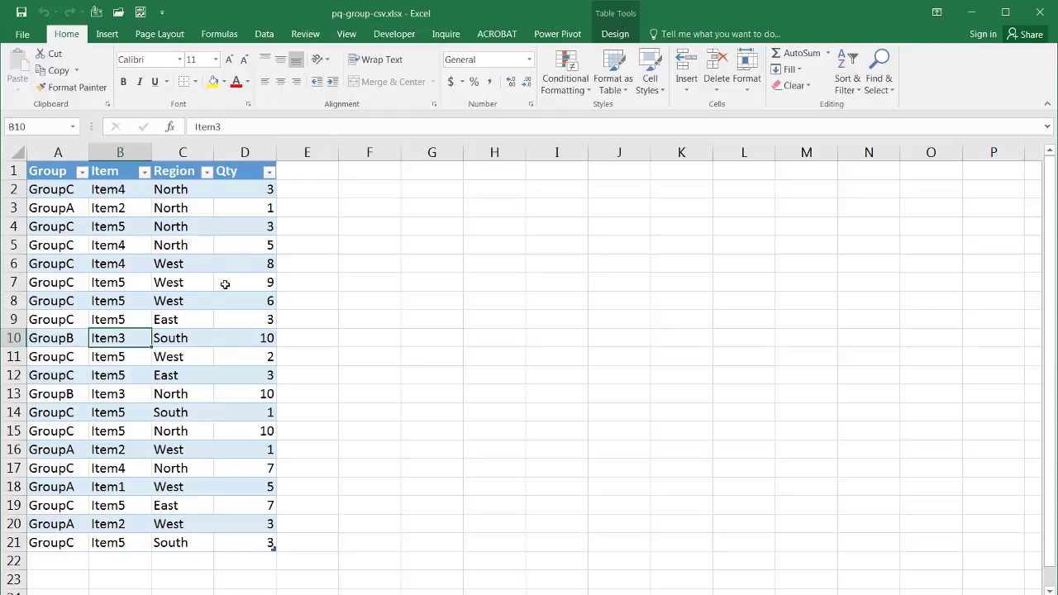
left_click(151, 286)
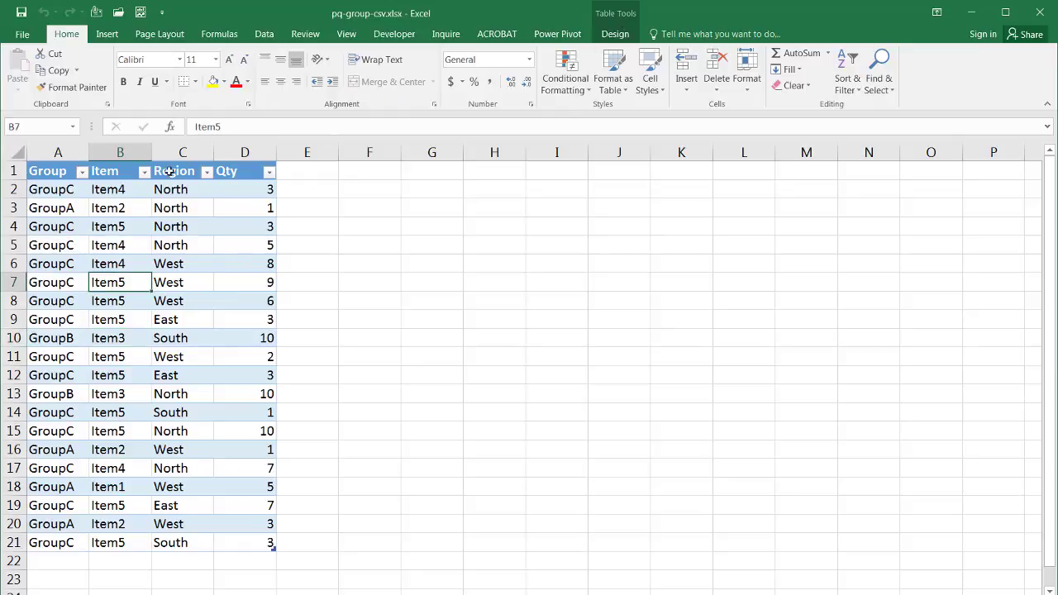
left_click(115, 37)
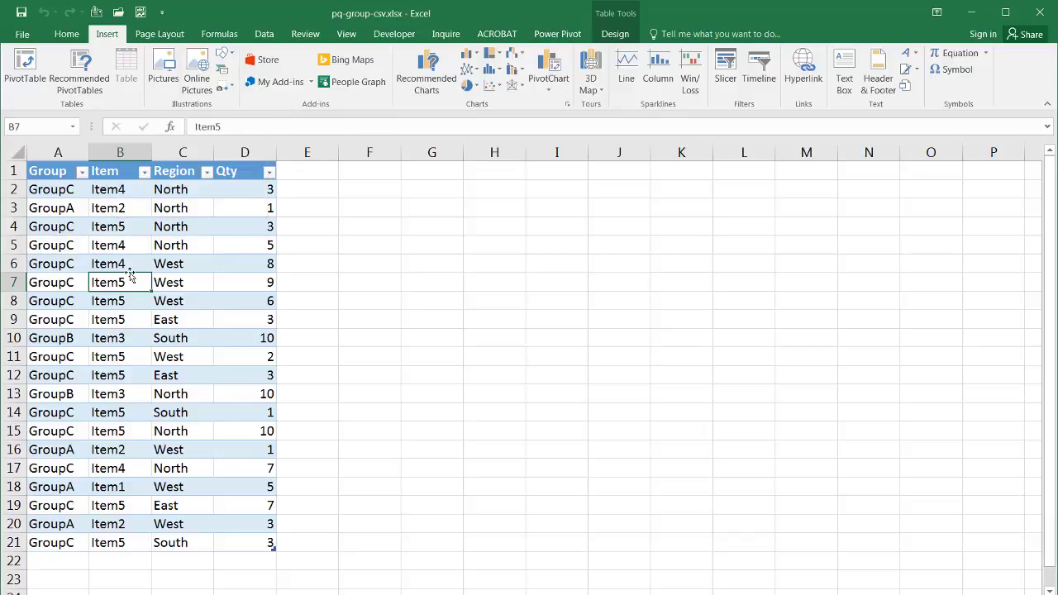
left_click(264, 36)
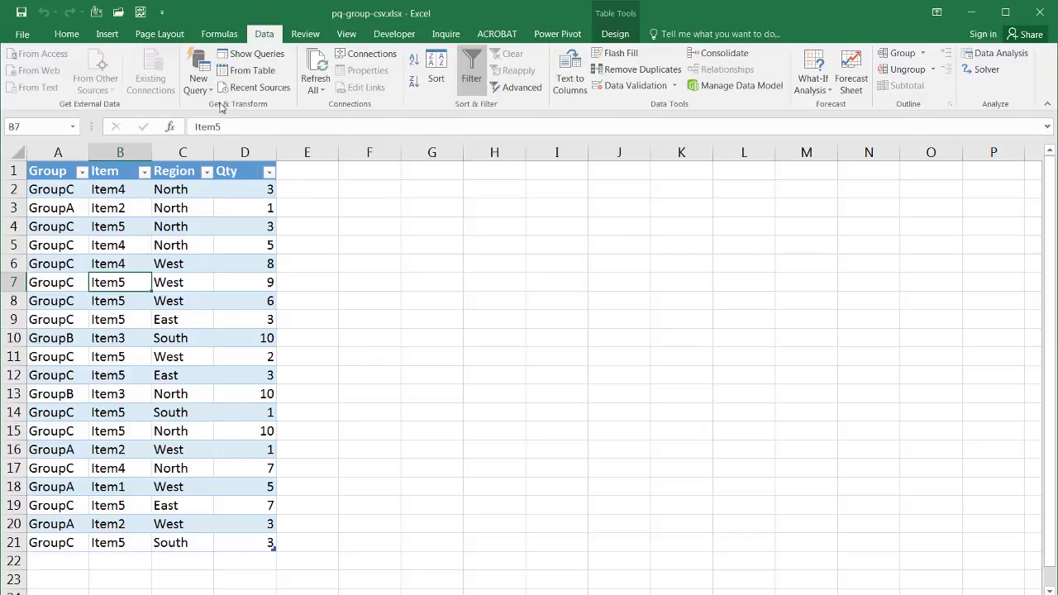
Load the table into Power Query Editor as Table2 and review its Source and Changed Type steps
left_click(251, 72)
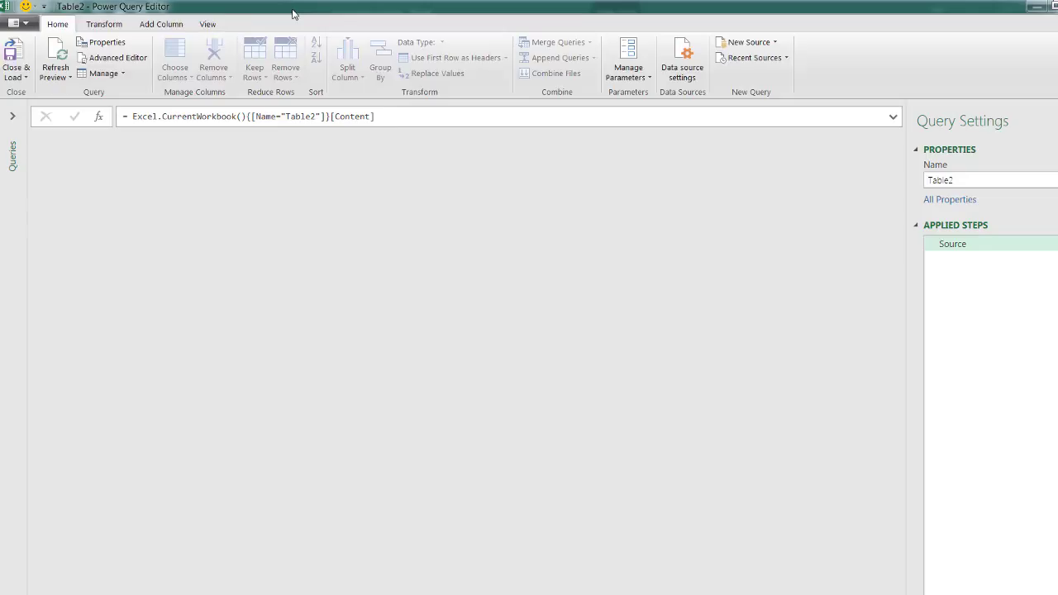
double_click(308, 8)
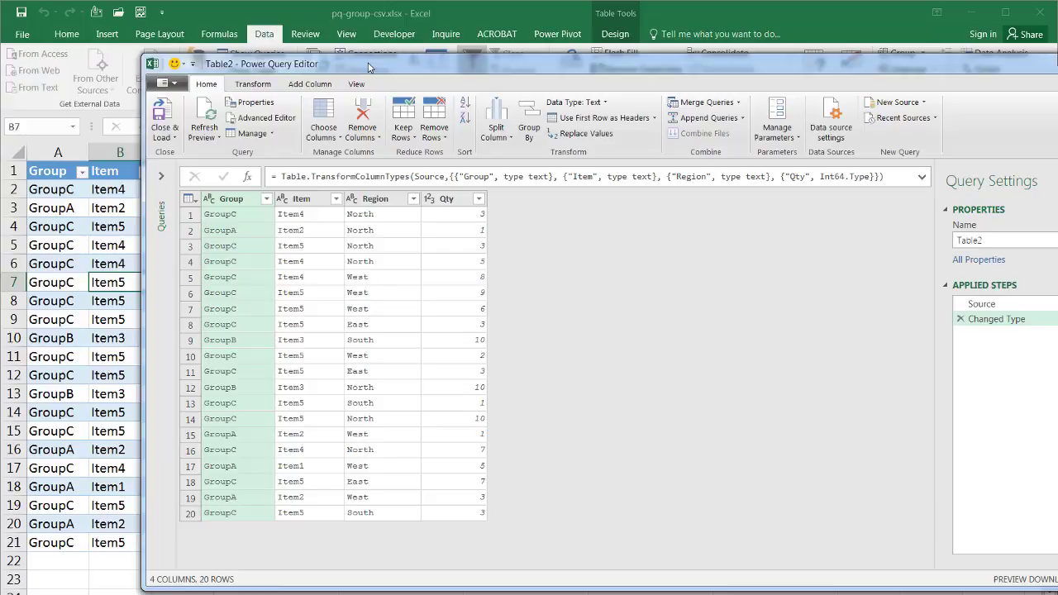
left_click_drag(369, 67, 244, 60)
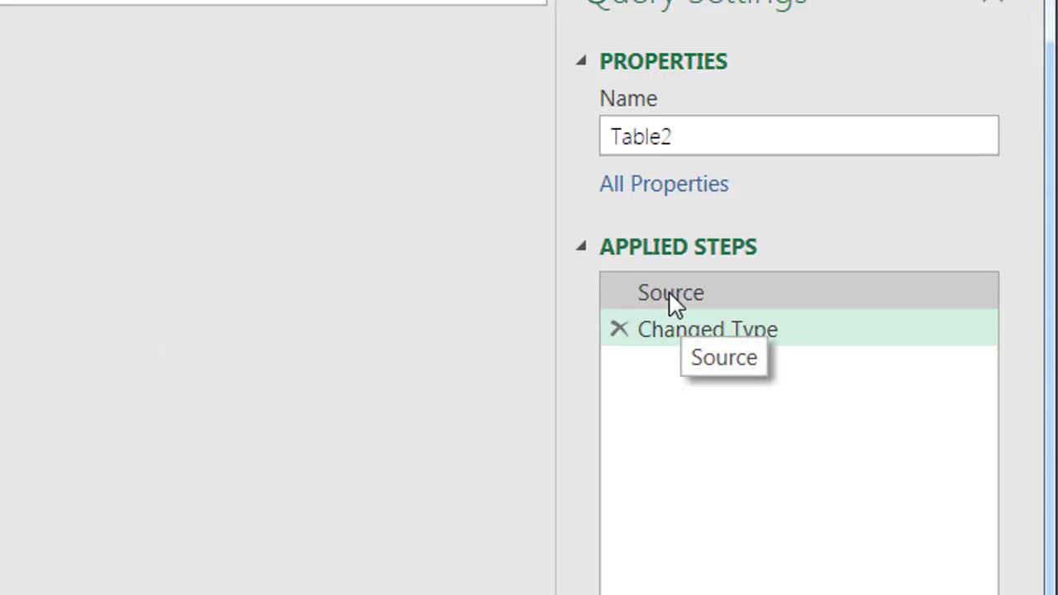
left_click(857, 296)
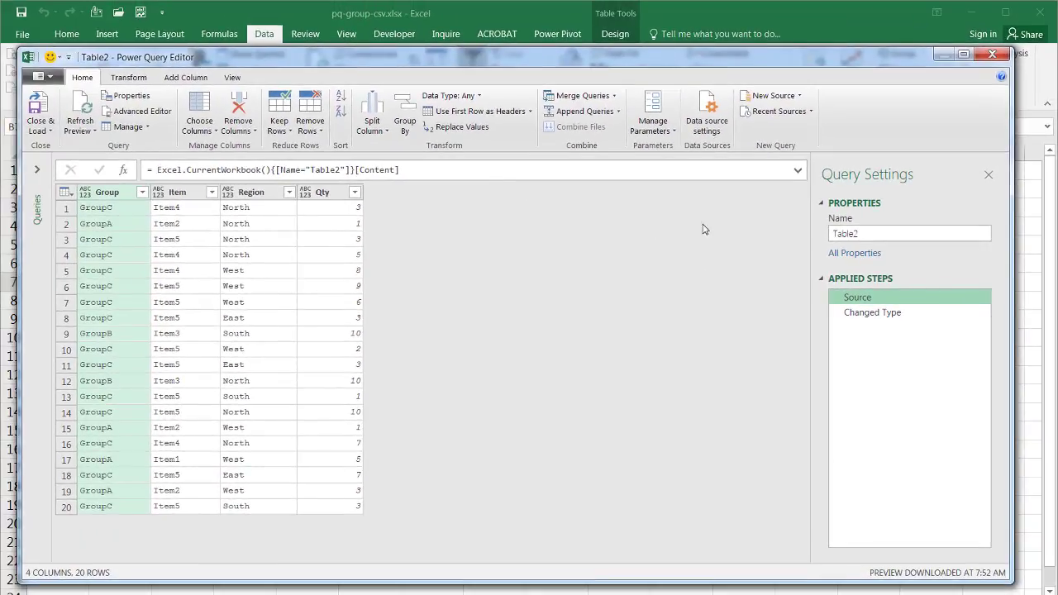
left_click(883, 314)
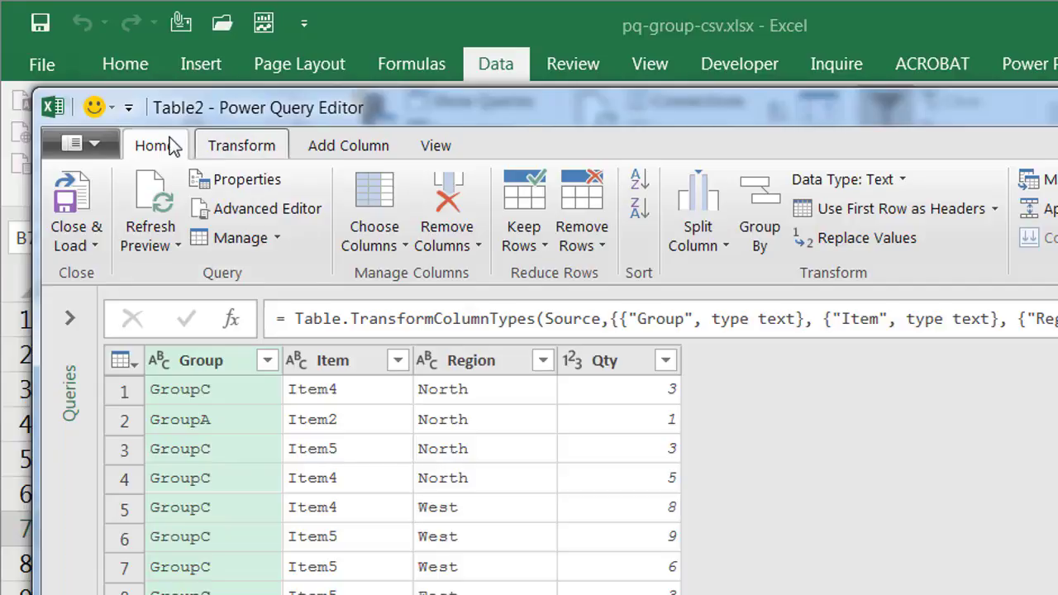
Start an advanced Group By on Group, adding Item as a second grouping column
left_click(778, 237)
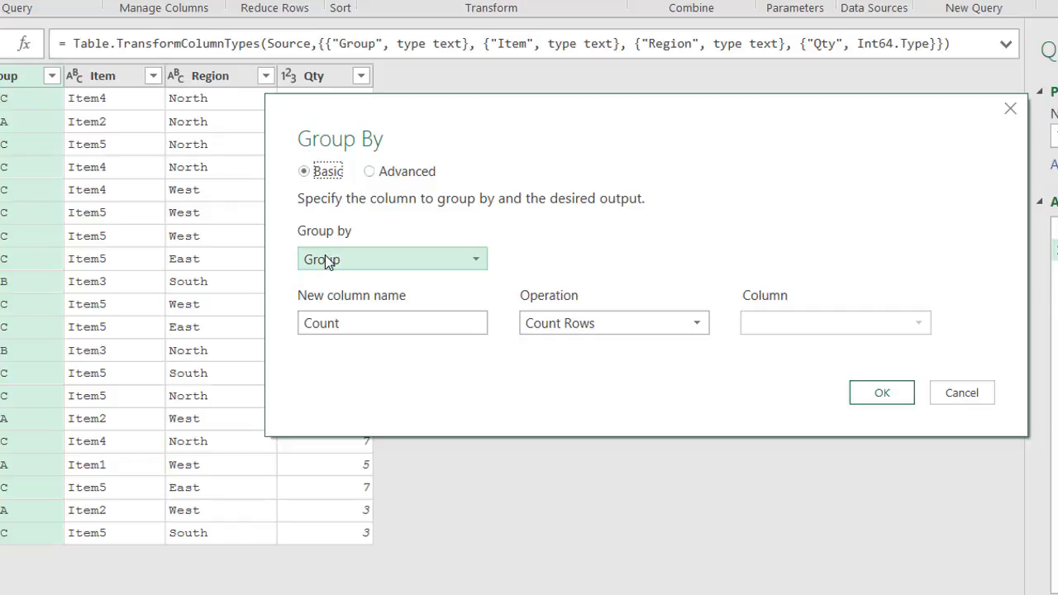
left_click(370, 172)
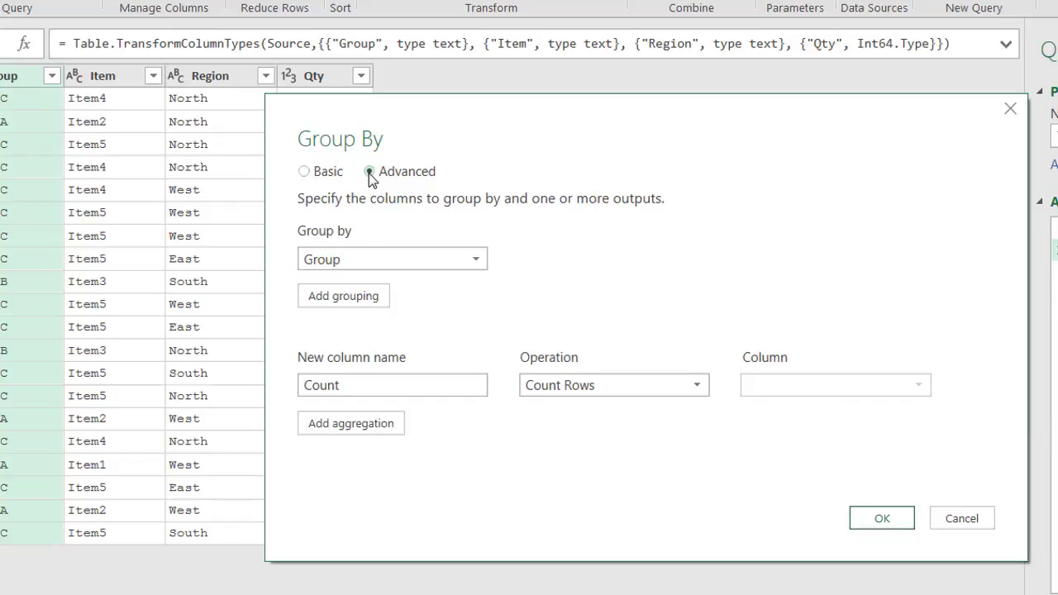
left_click(342, 305)
left_click(419, 293)
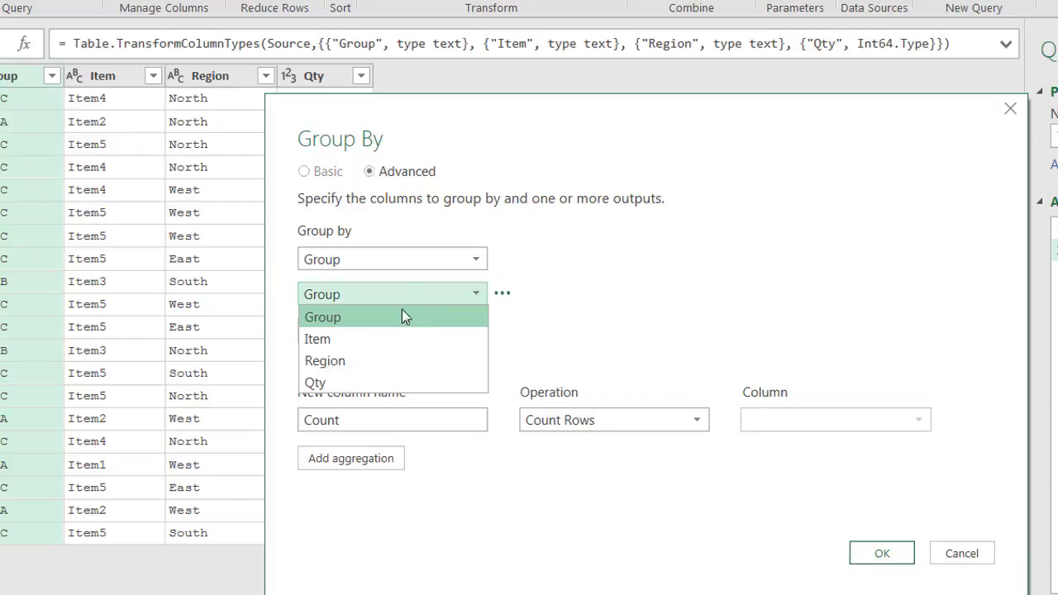
left_click(373, 339)
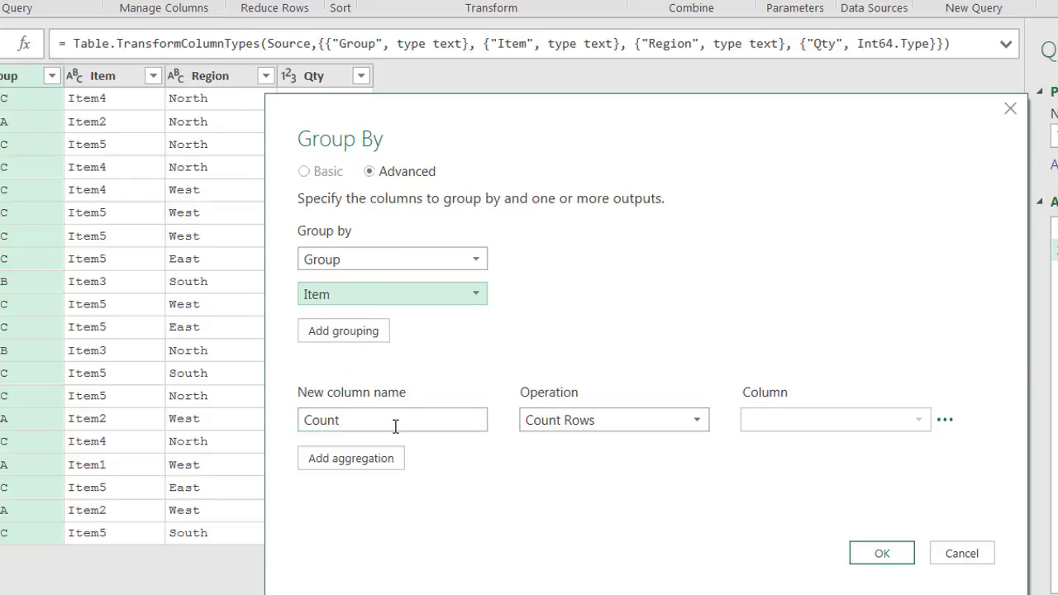
Name the new aggregated column RegionList with the All Rows operation
left_click_drag(396, 427, 277, 417)
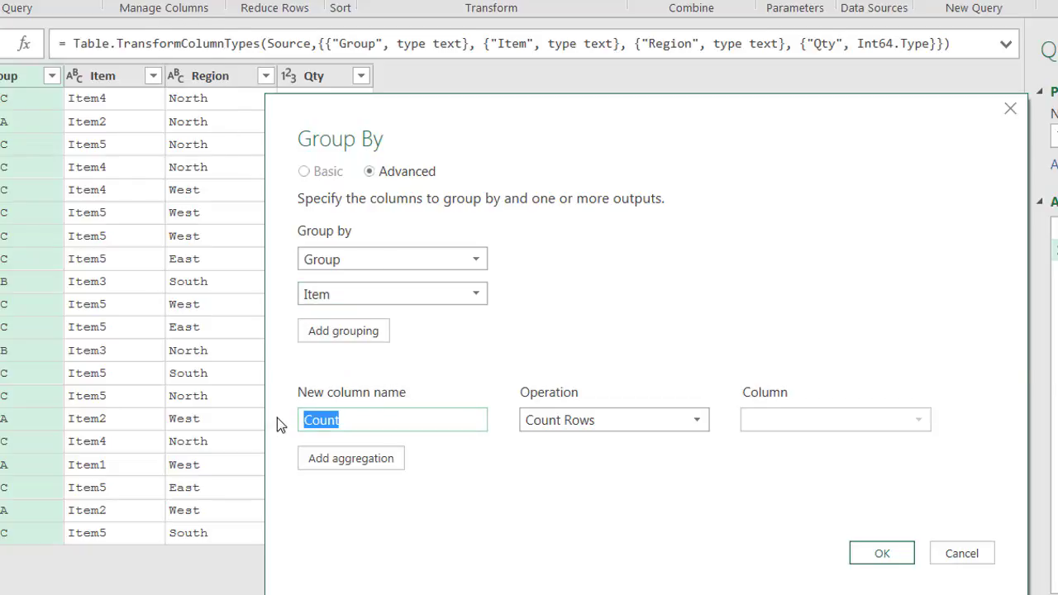
type("Region")
key("BackSpace")
key("BackSpace")
key("BackSpace")
key("BackSpace")
type("gionList")
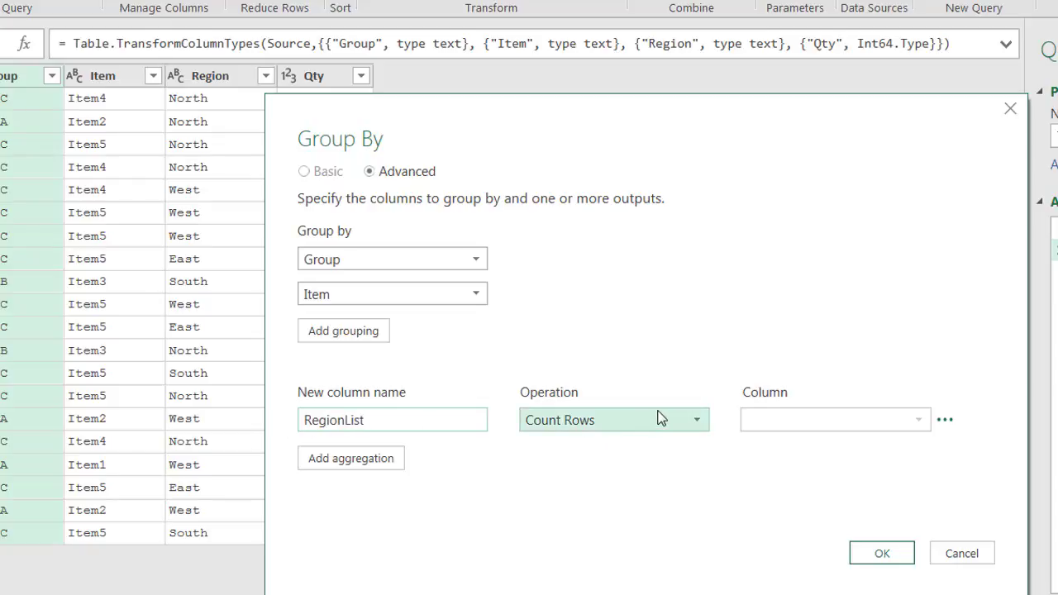
left_click(662, 420)
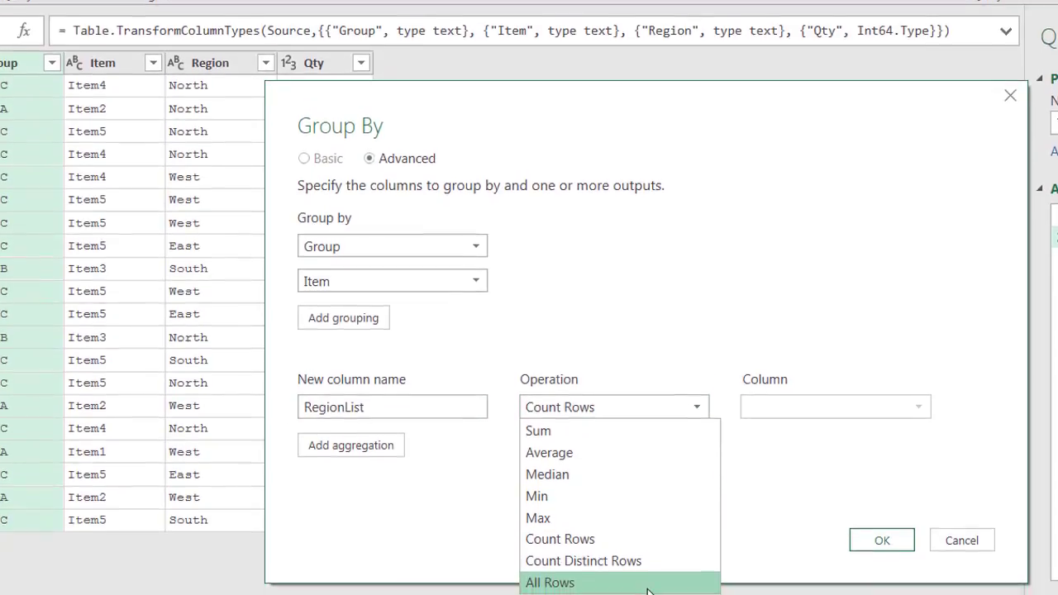
left_click(648, 589)
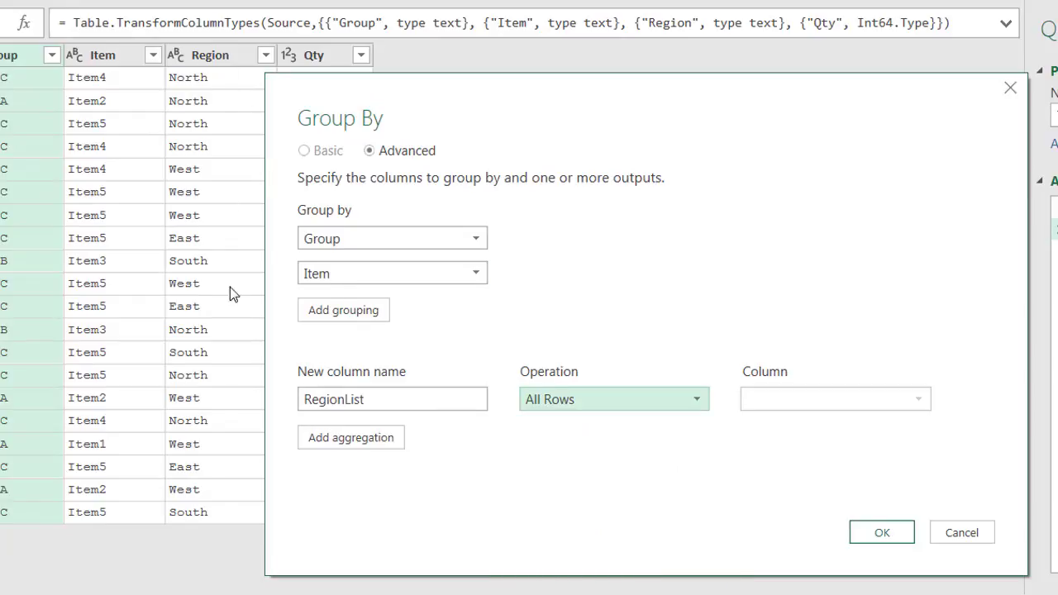
left_click(648, 406)
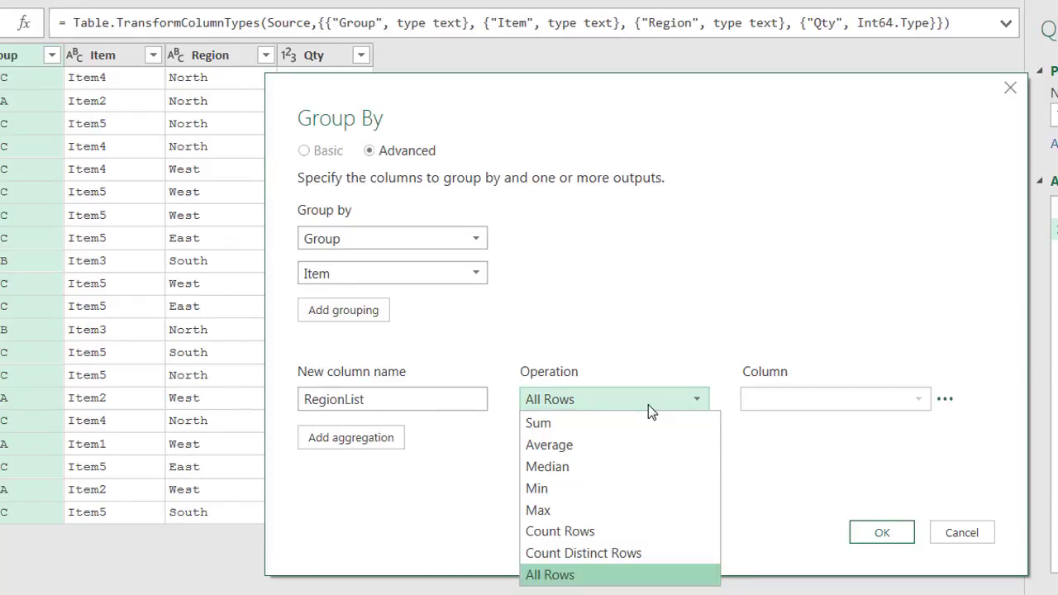
left_click(649, 404)
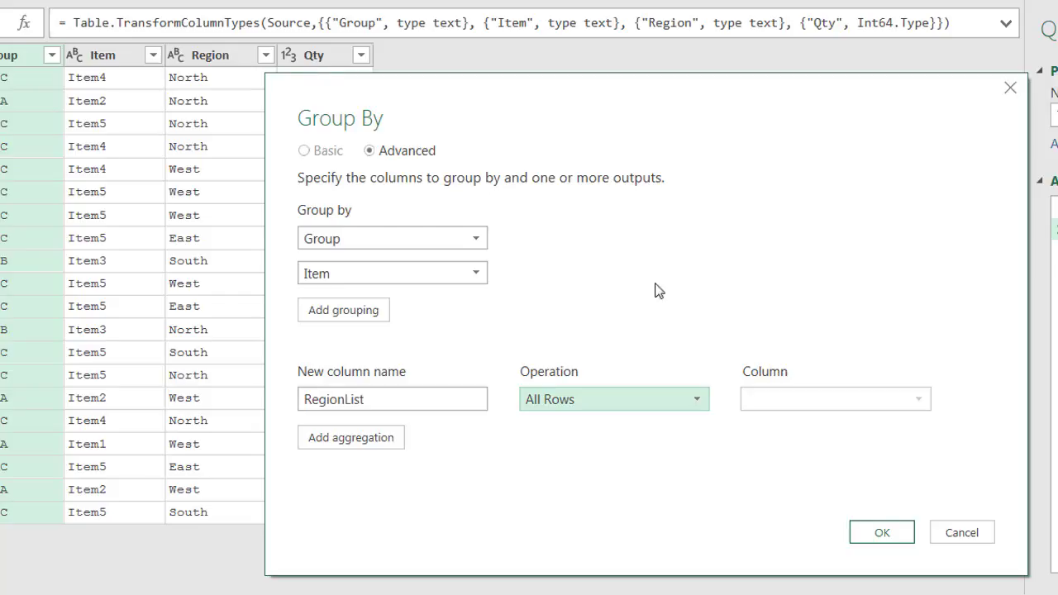
Apply the grouping, remove an accidental drill-down step, and preview the first group's nested rows
left_click(877, 536)
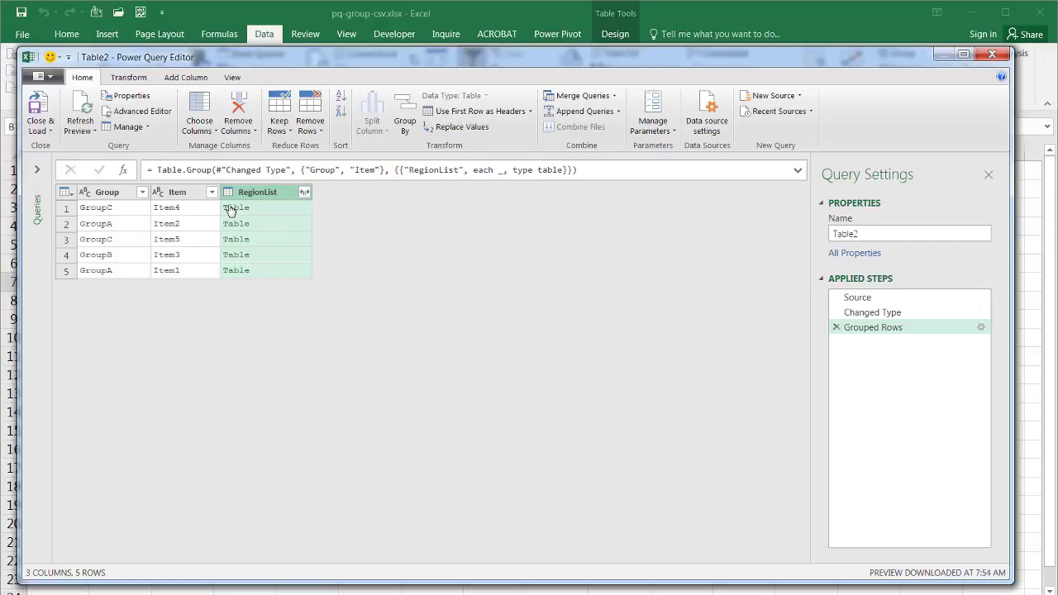
left_click(231, 210)
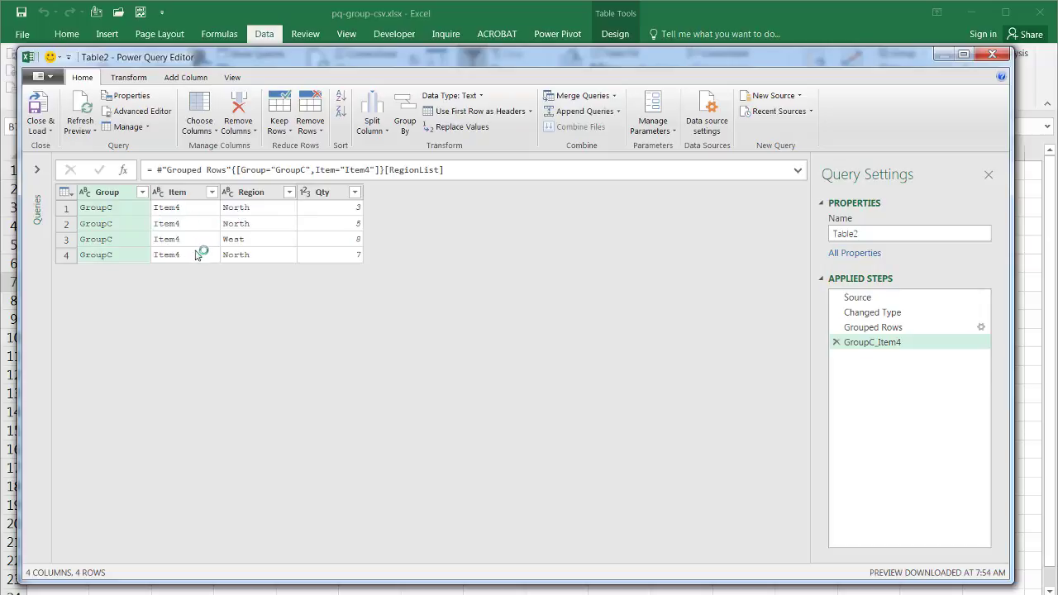
left_click(837, 342)
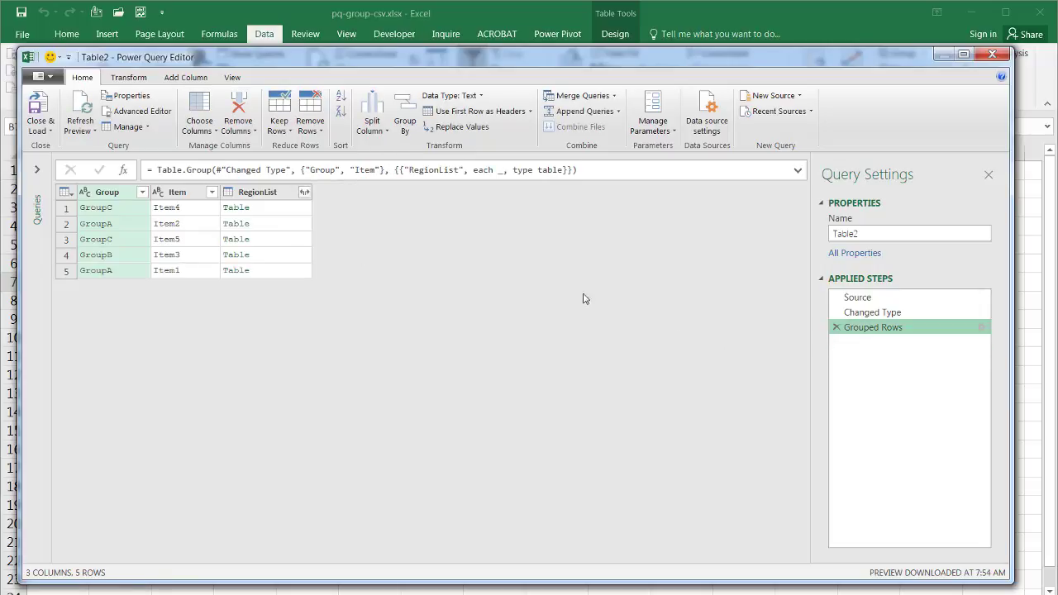
left_click(286, 216)
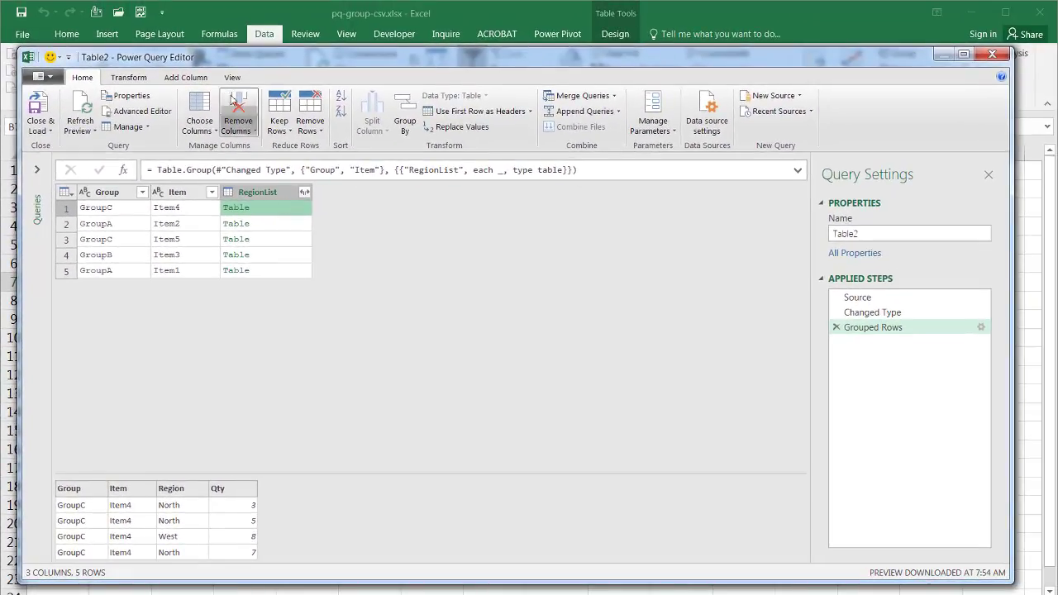
Add a Custom column with the formula Table.Column([RegionList],"Region")
left_click(184, 79)
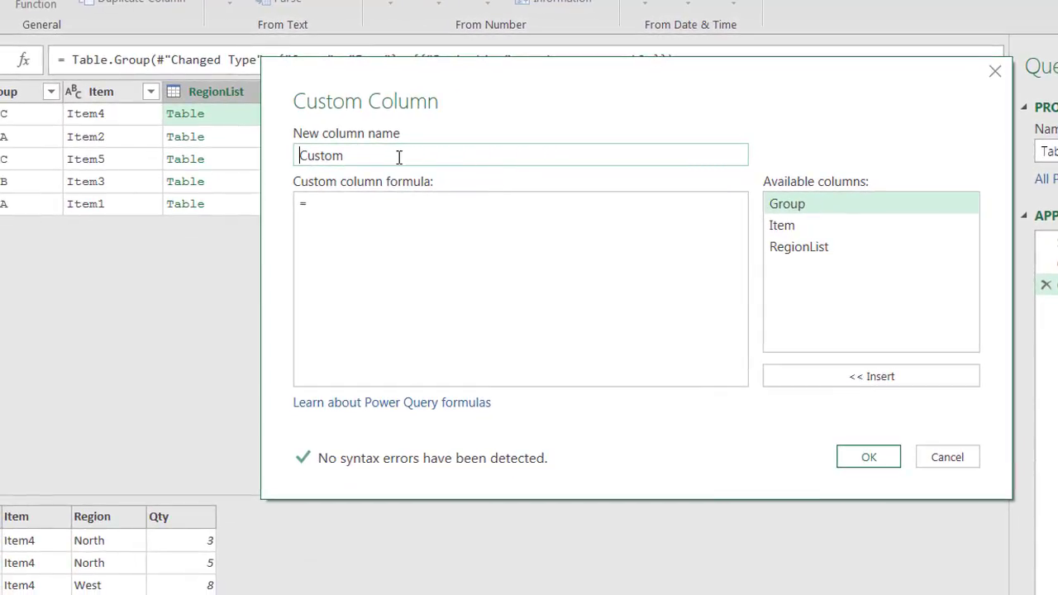
left_click(361, 212)
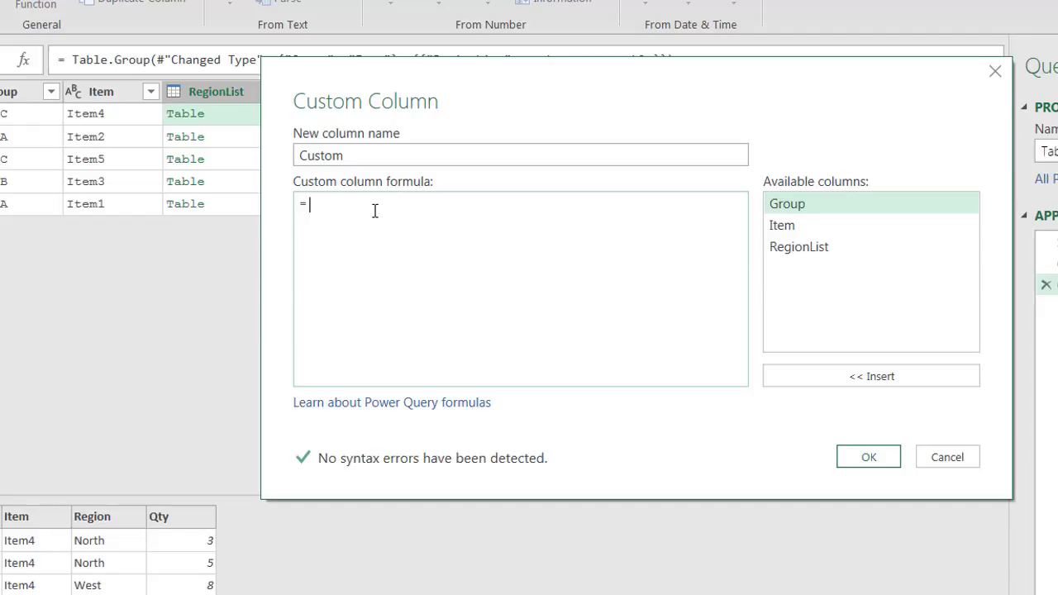
type("Table.Column(")
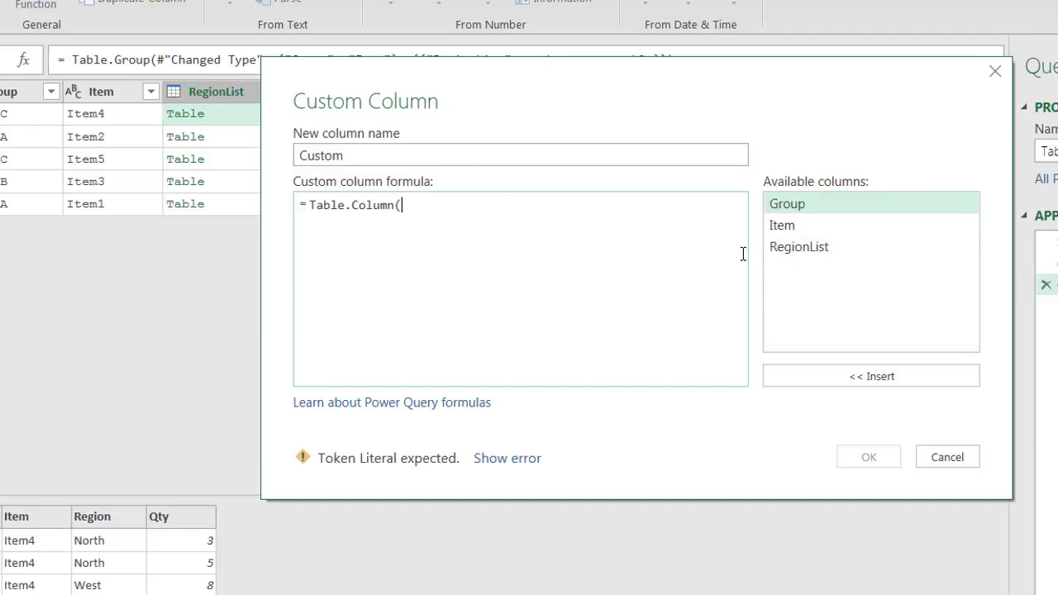
double_click(821, 255)
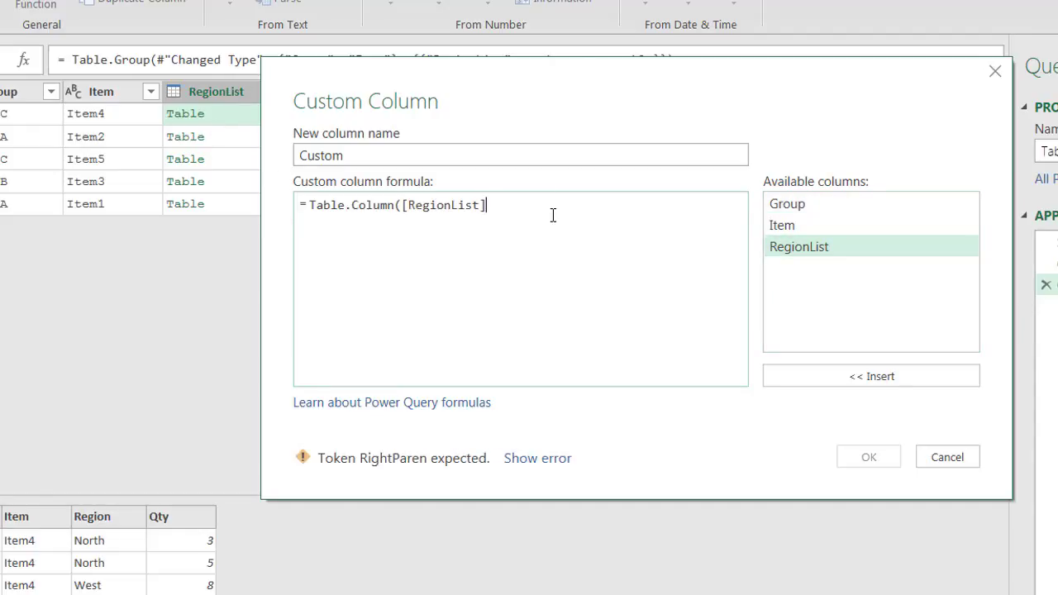
type(",\"")
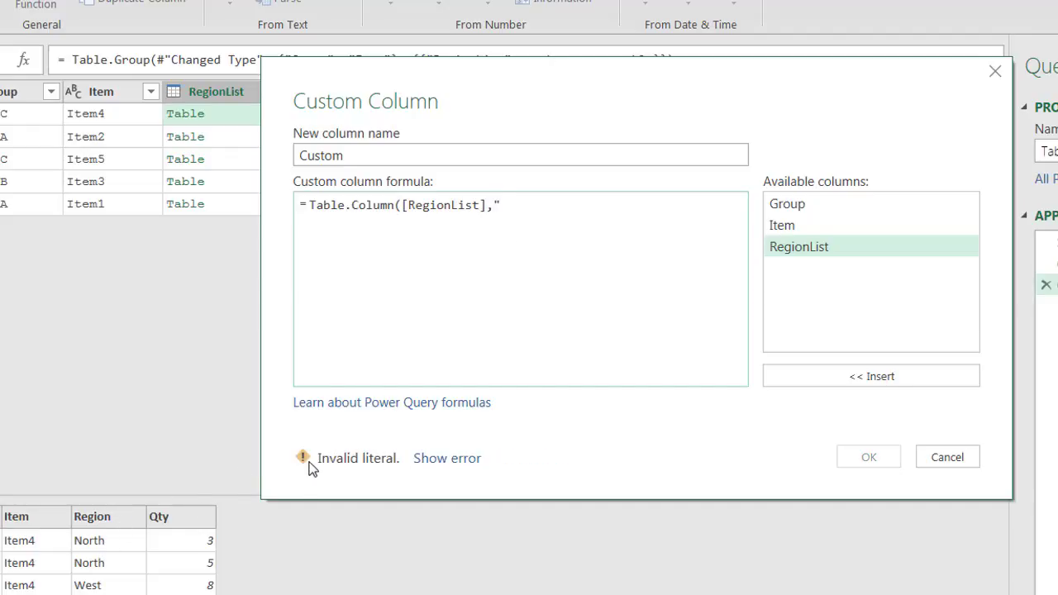
type("REg")
key("BackSpace")
key("BackSpace")
type("e")
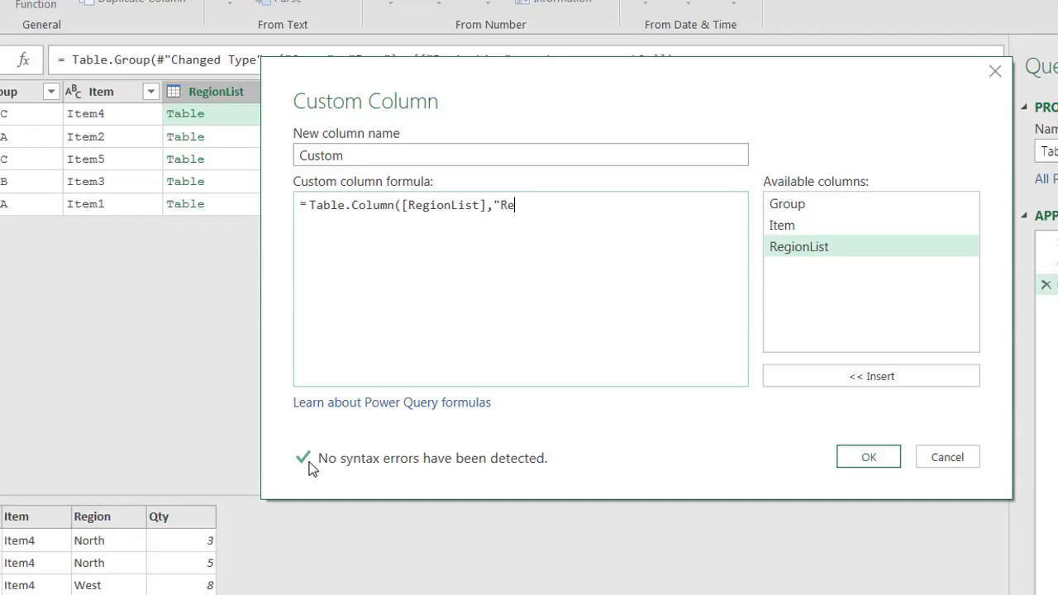
type("gion\")")
left_click(872, 457)
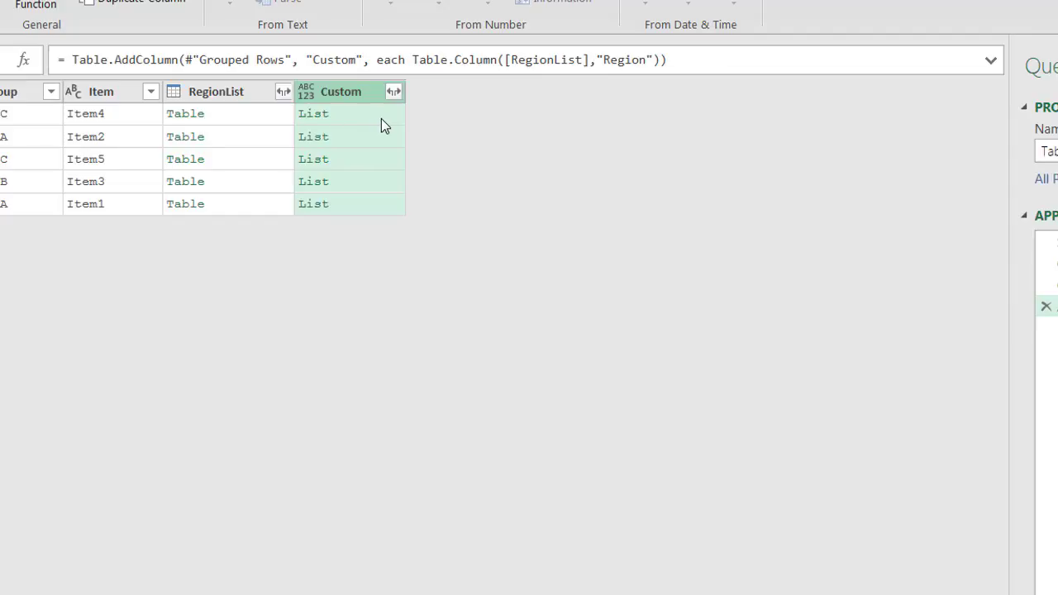
Preview the regions in the first Custom list, then begin a new custom column
left_click(381, 118)
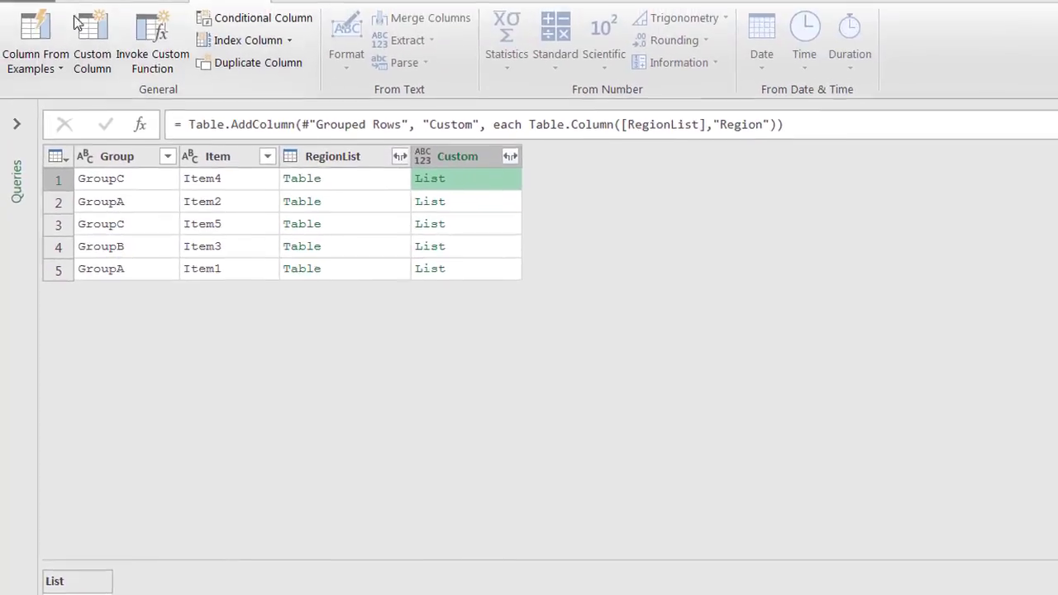
left_click(96, 42)
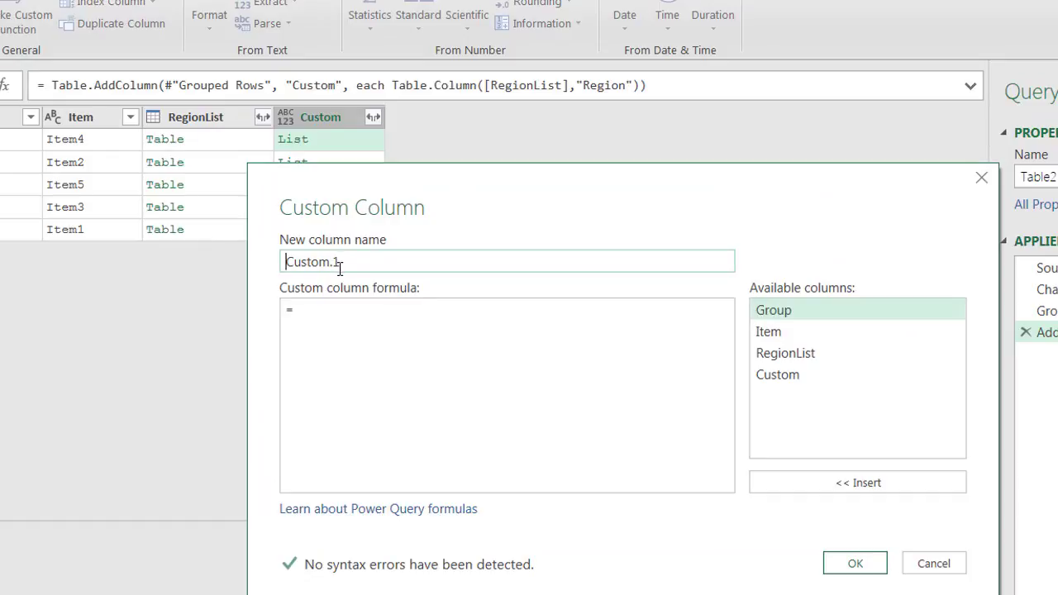
Create column Custom.1 with the formula List.Distinct([Custom])
left_click(340, 315)
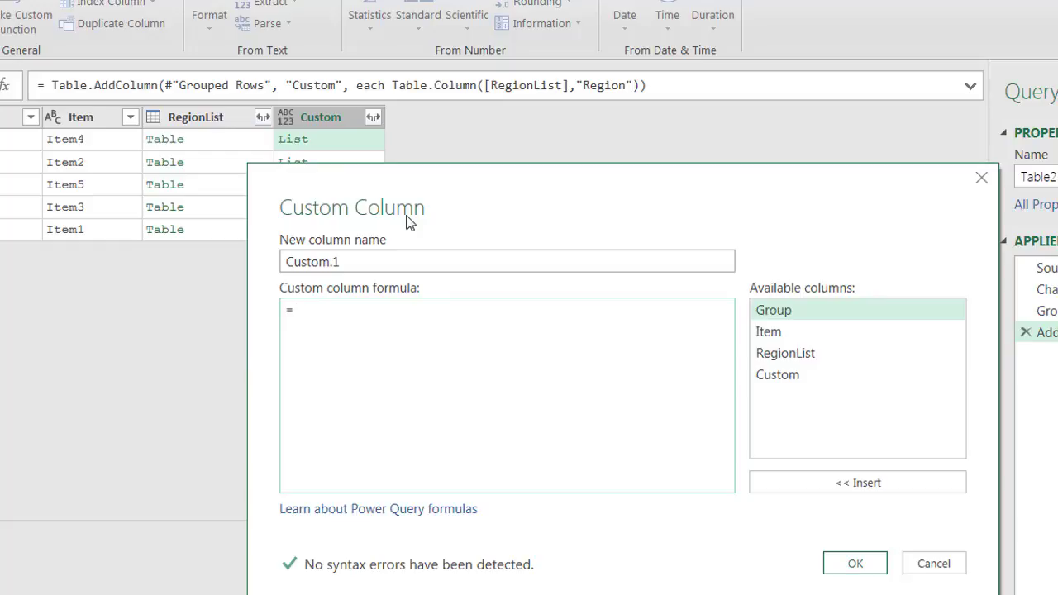
type("List.Distinct(")
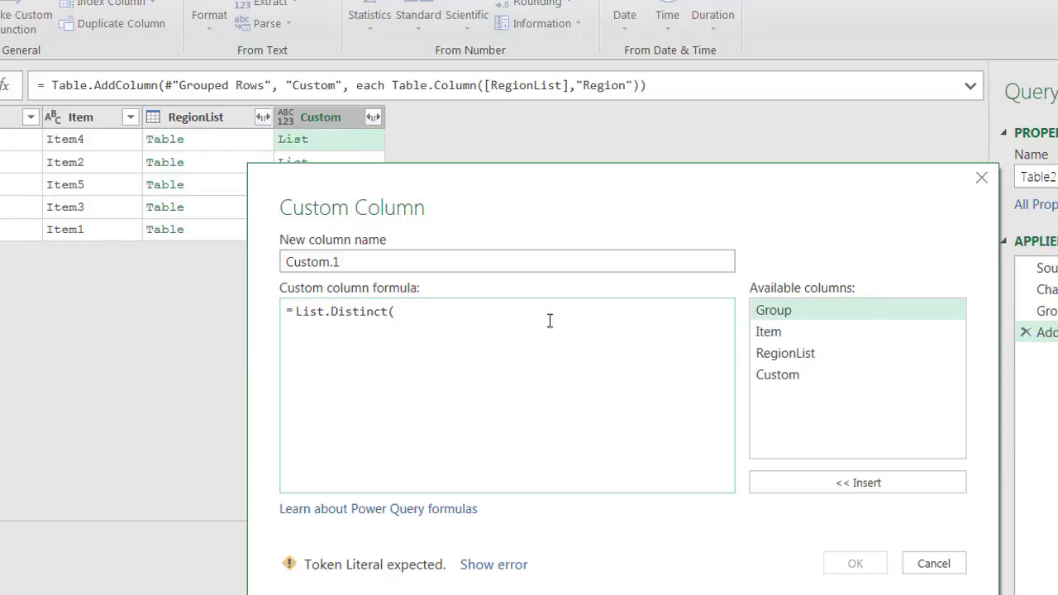
left_click(785, 376)
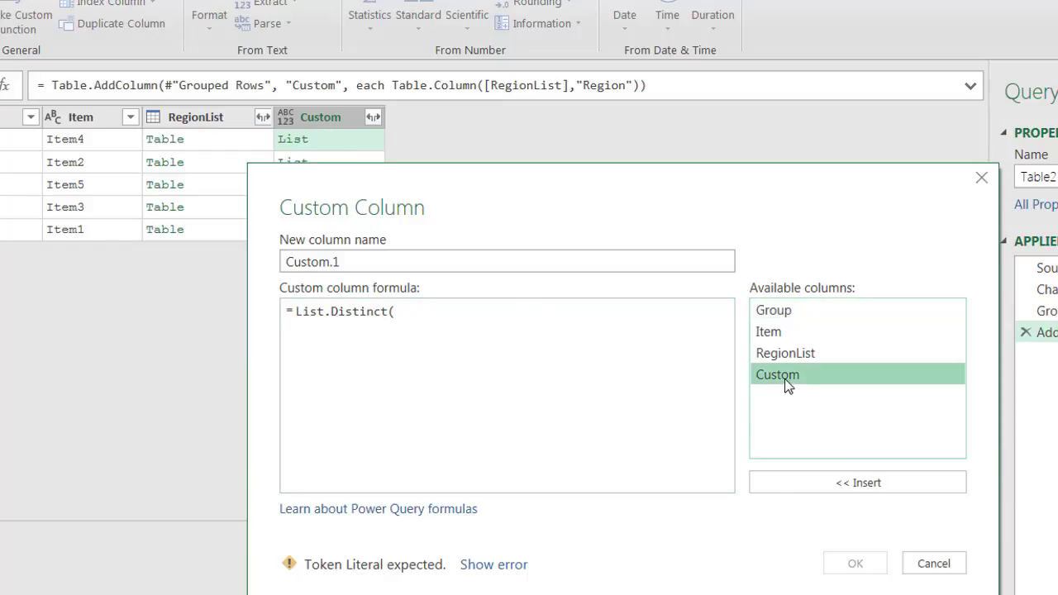
double_click(786, 379)
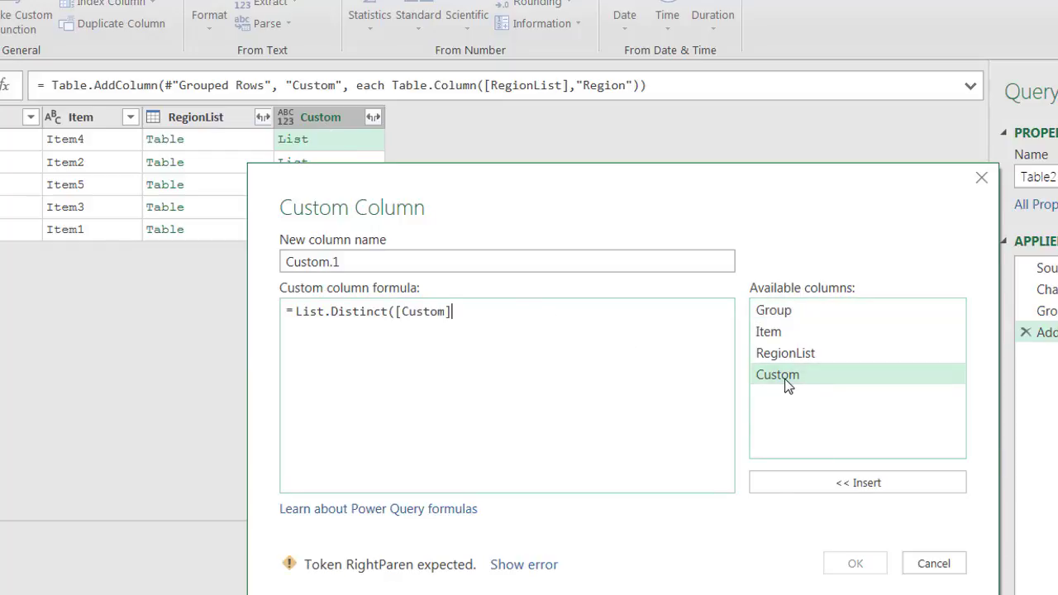
type(")")
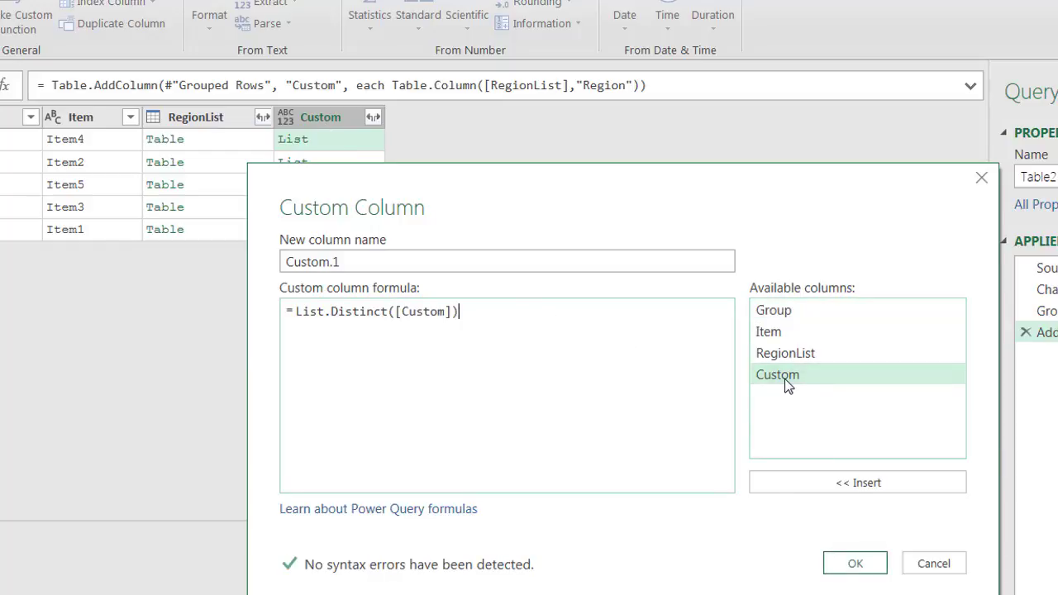
left_click(860, 570)
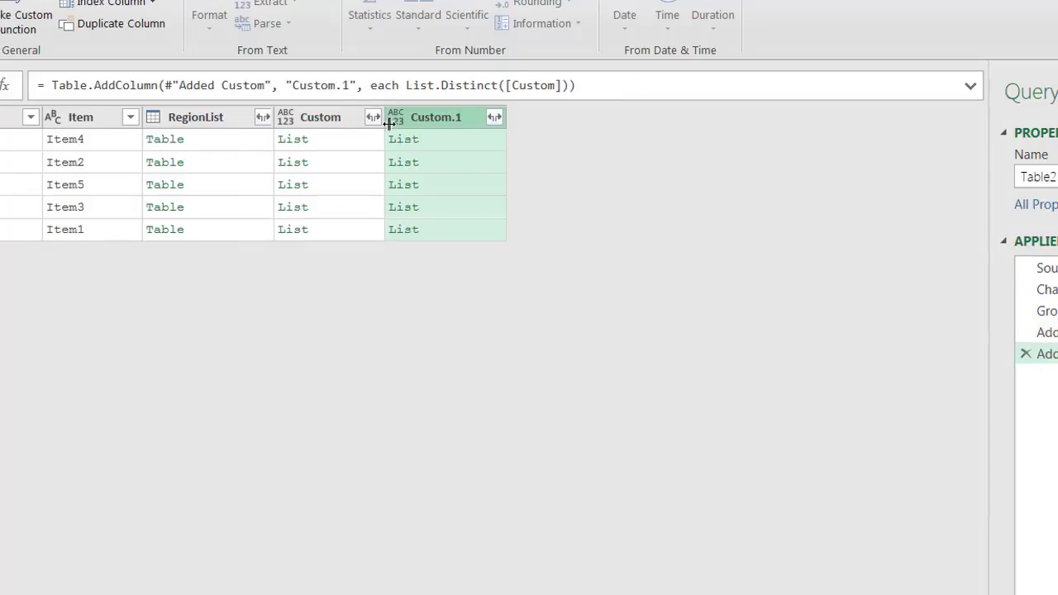
left_click(469, 141)
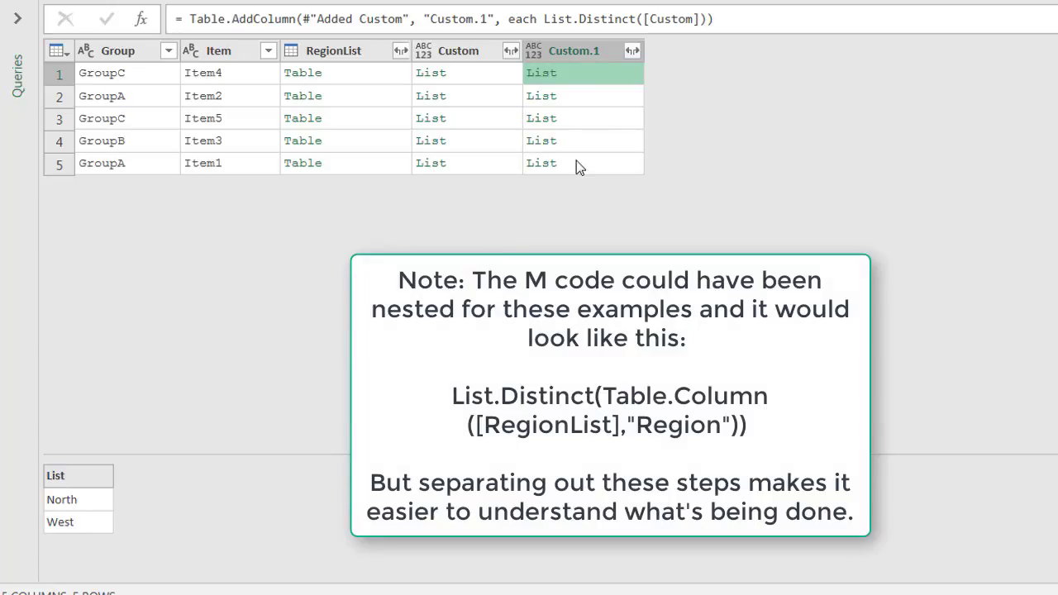
left_click(631, 52)
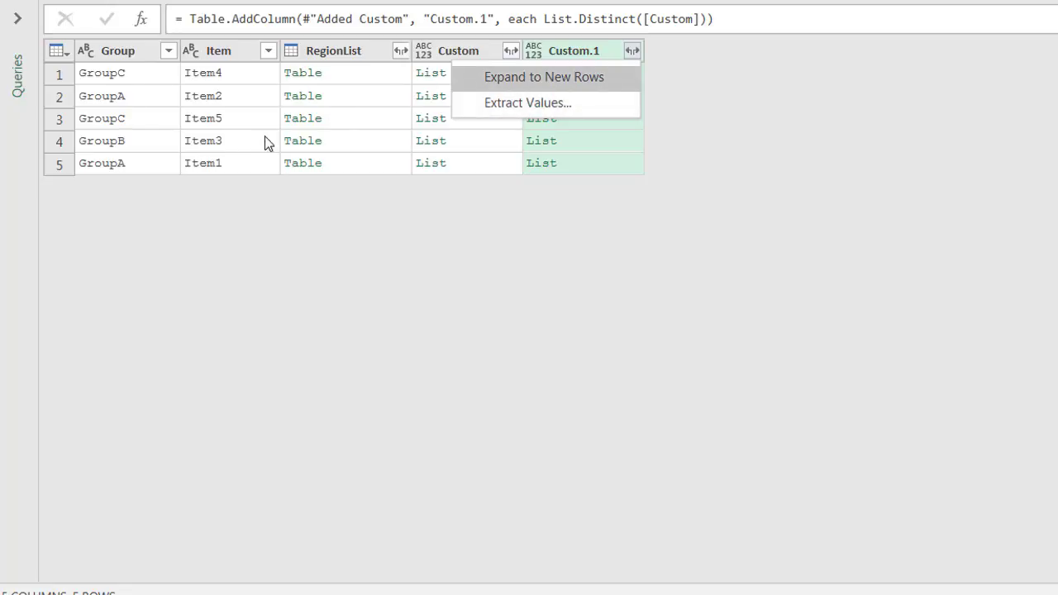
Extract the Custom.1 list values into text using a Comma delimiter
left_click(551, 105)
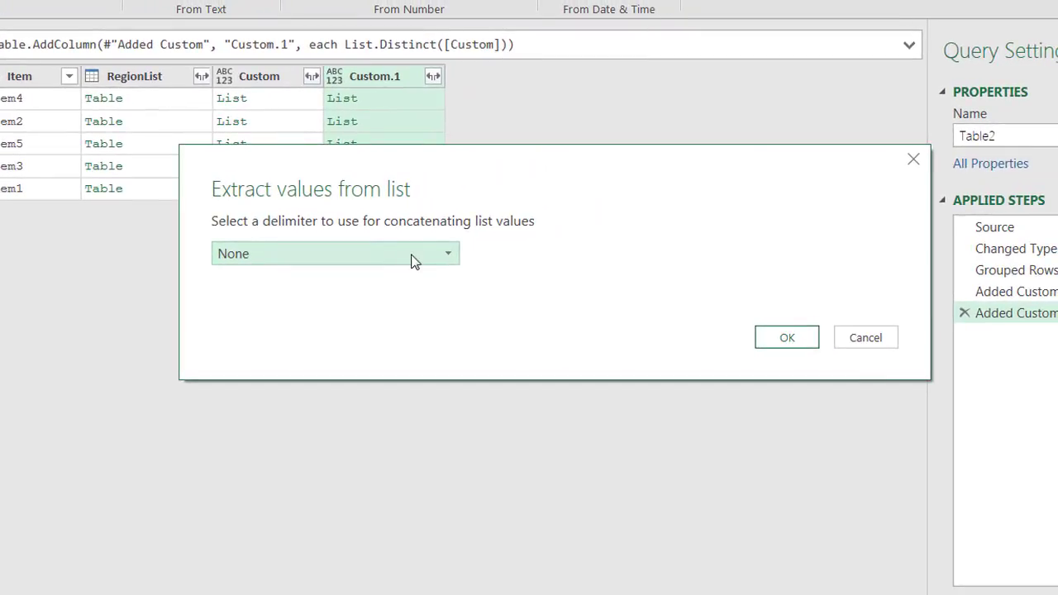
left_click(414, 260)
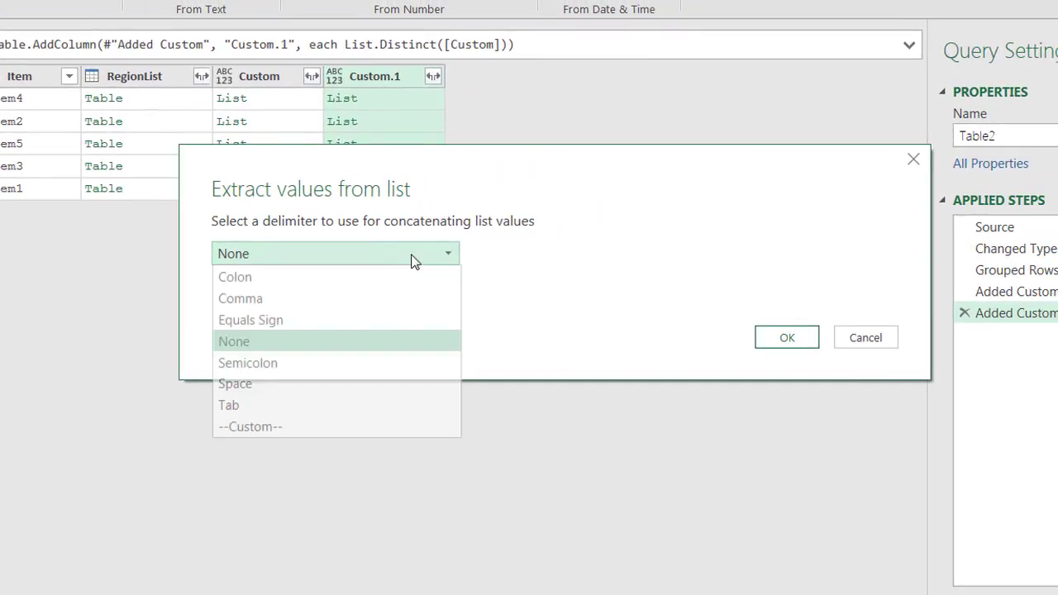
left_click(380, 299)
left_click(769, 339)
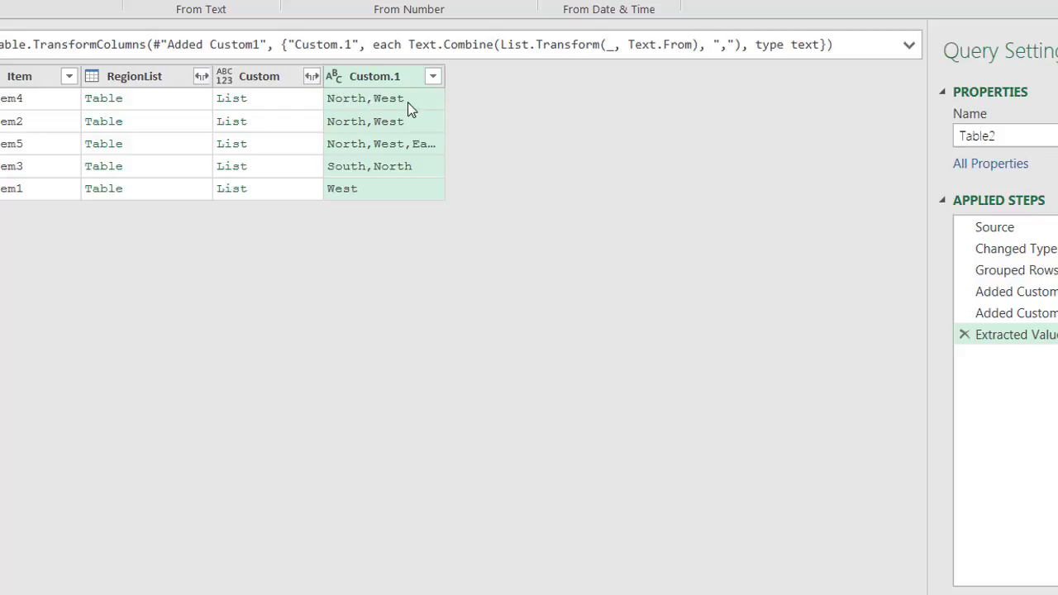
Remove the RegionList and Custom columns
left_click(145, 79)
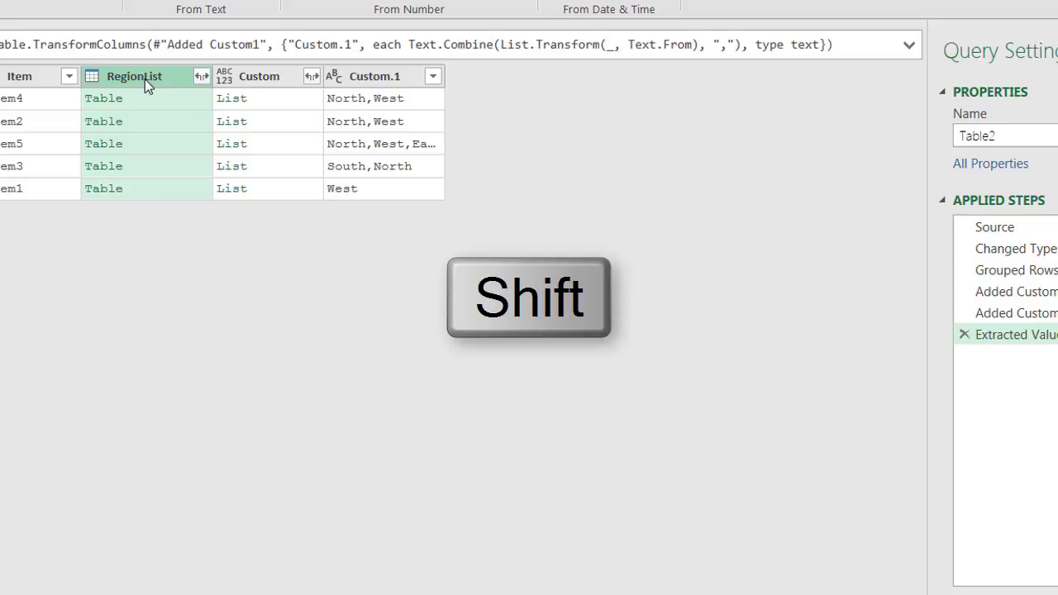
left_click(268, 87, "shift")
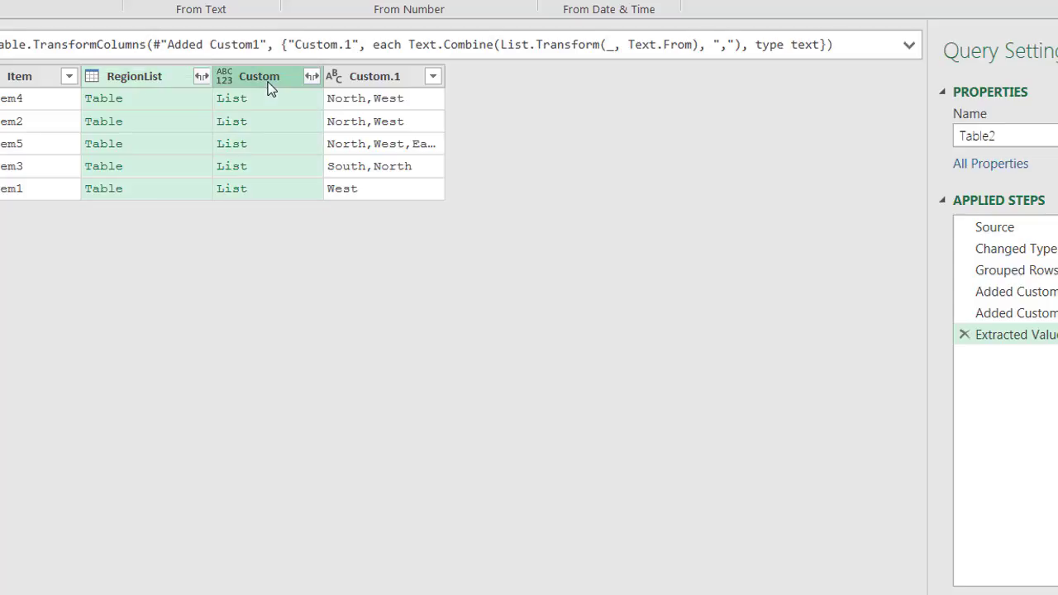
right_click(271, 87)
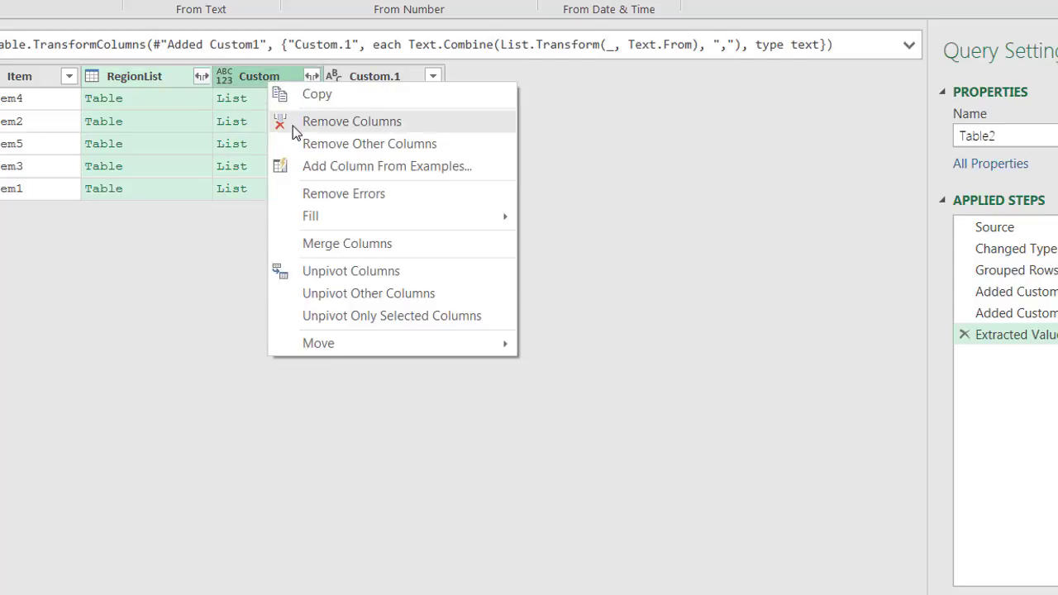
left_click(359, 127)
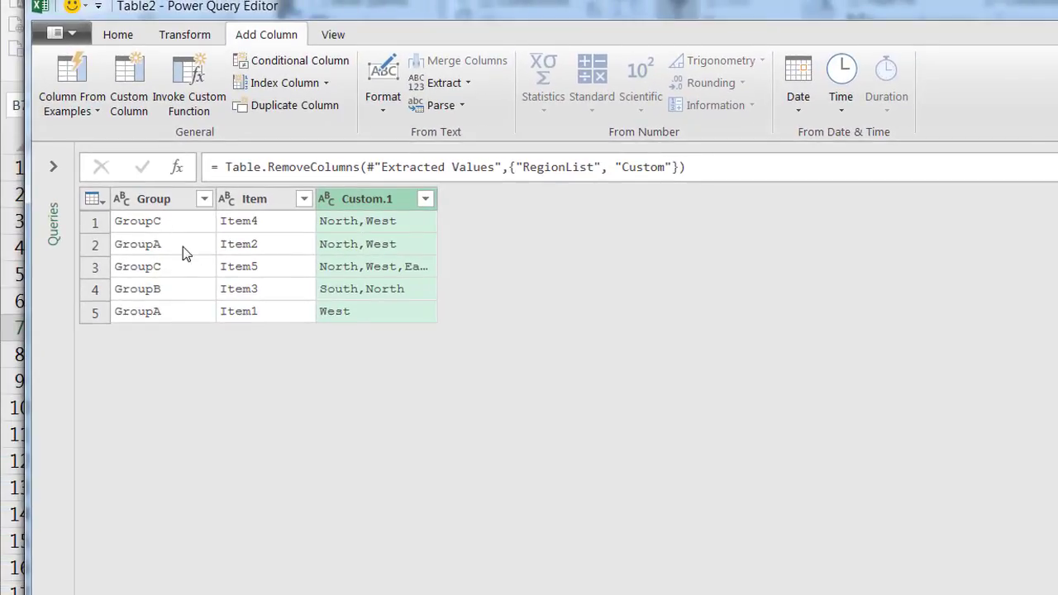
Sort the rows ascending by Group, then by Item
left_click(200, 199)
left_click(203, 198)
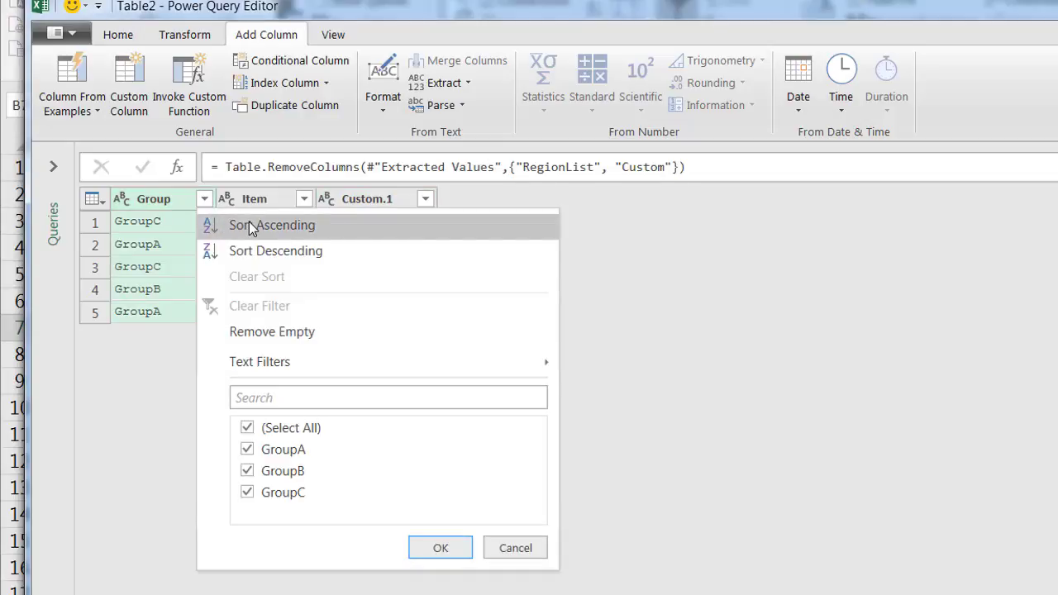
left_click(218, 225)
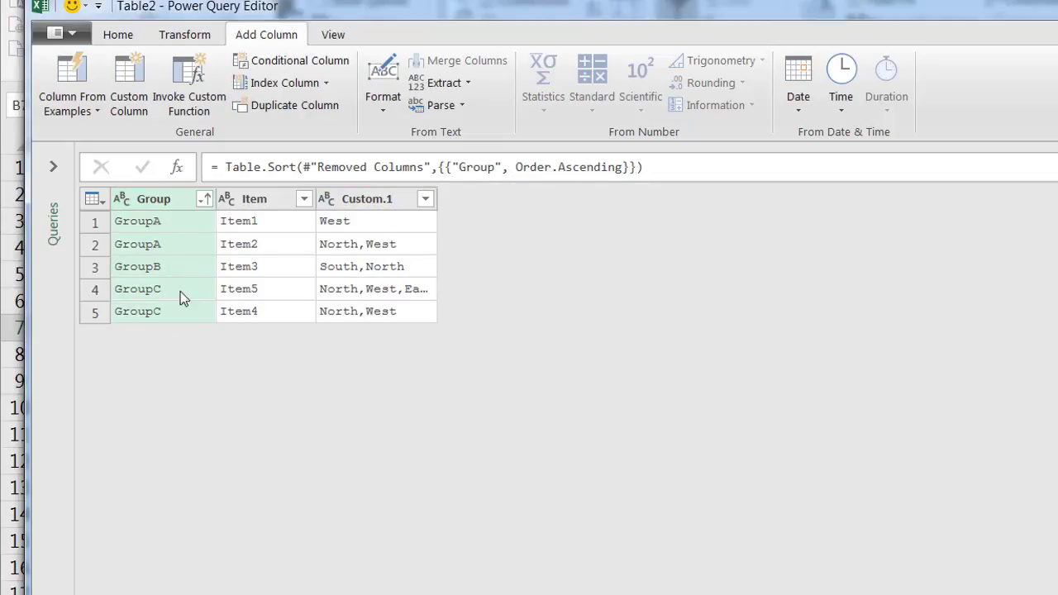
left_click(303, 199)
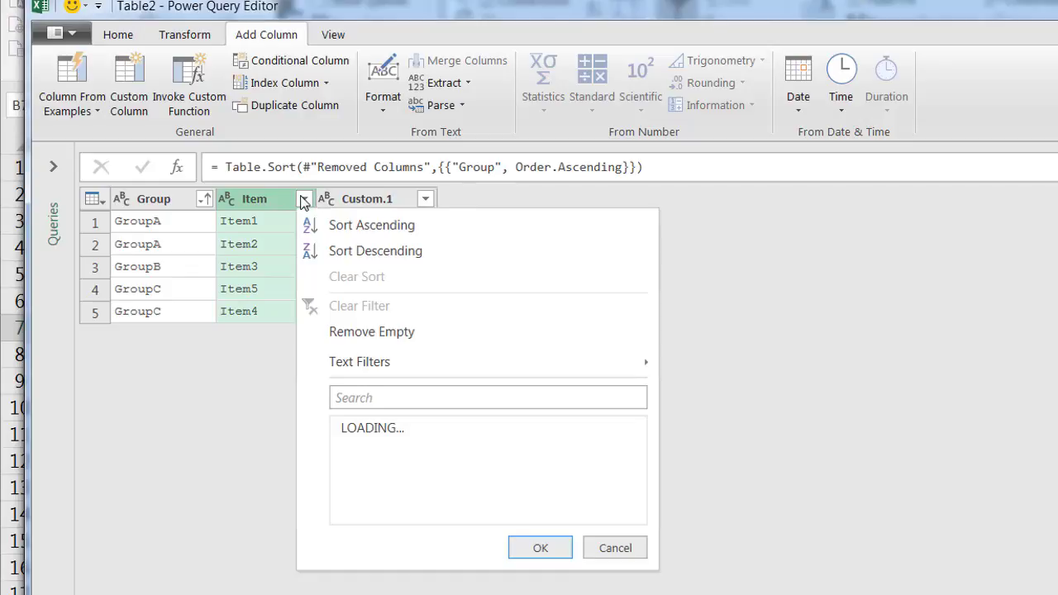
left_click(193, 430)
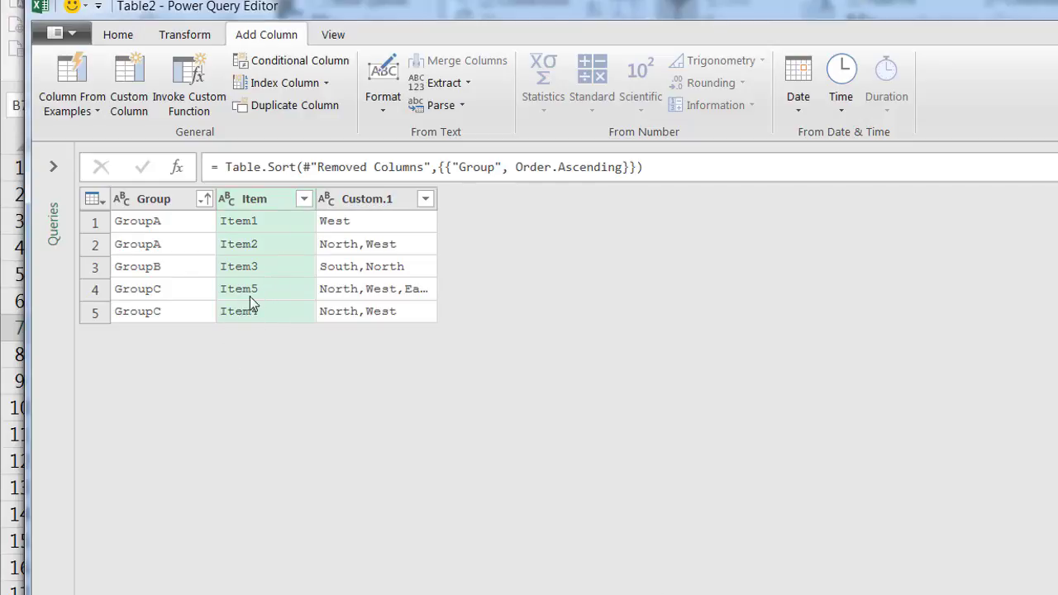
left_click(302, 199)
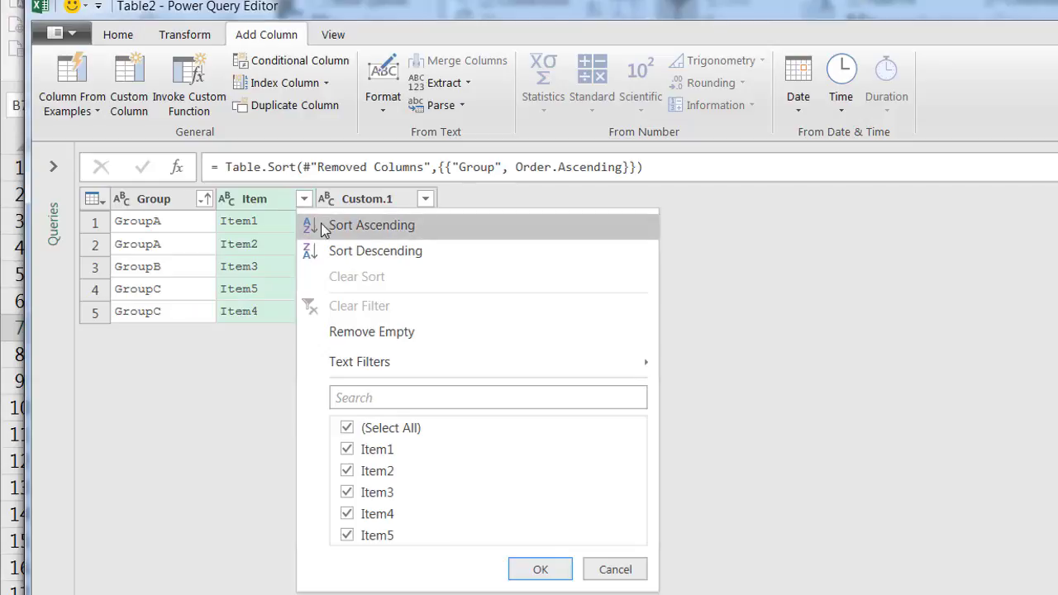
left_click(367, 221)
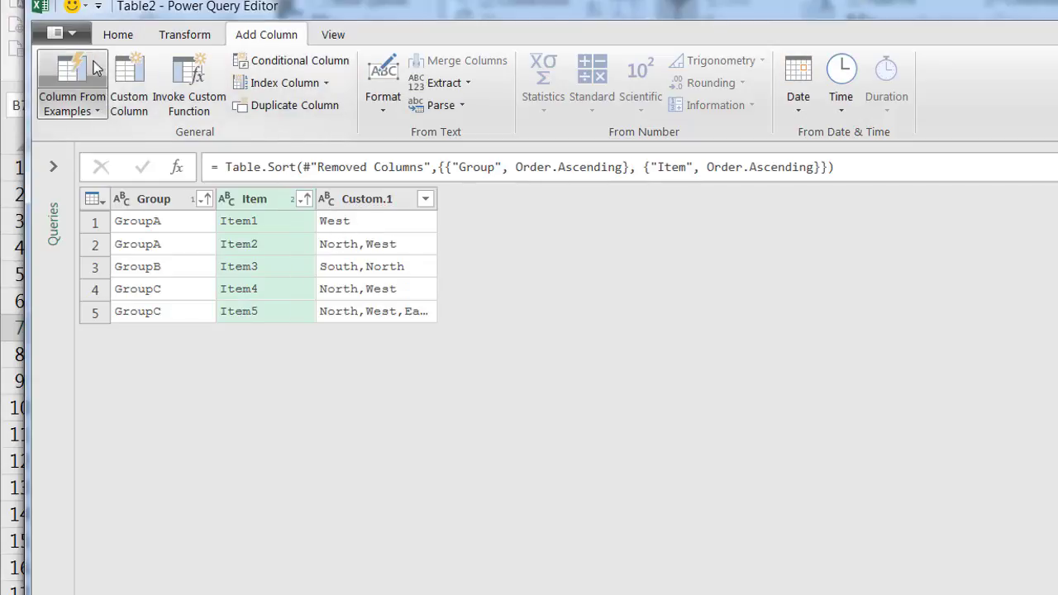
Close & Load the query into the workbook as table Table2_2
left_click(121, 35)
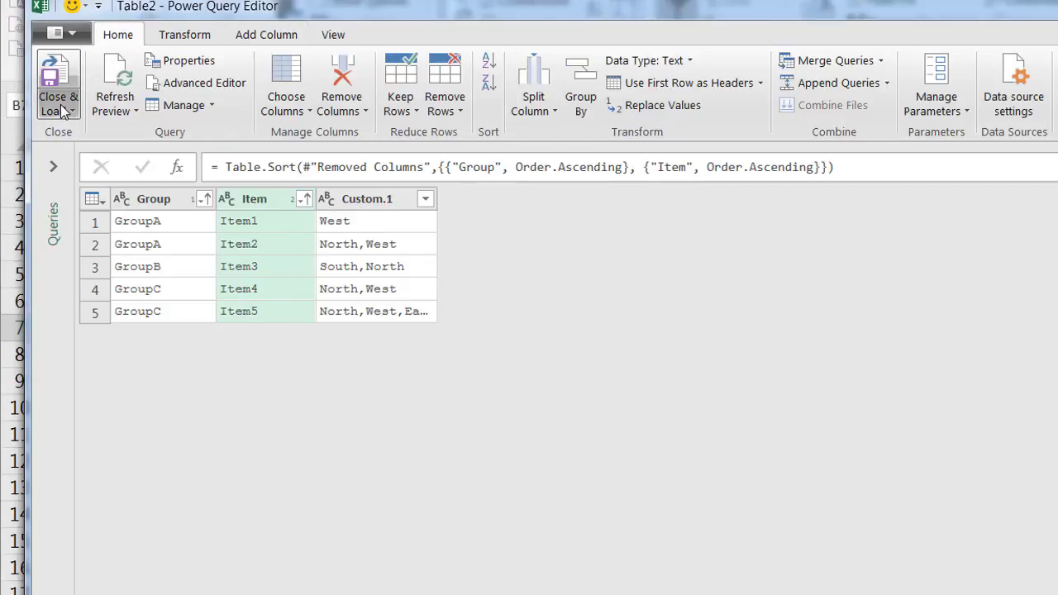
left_click(58, 76)
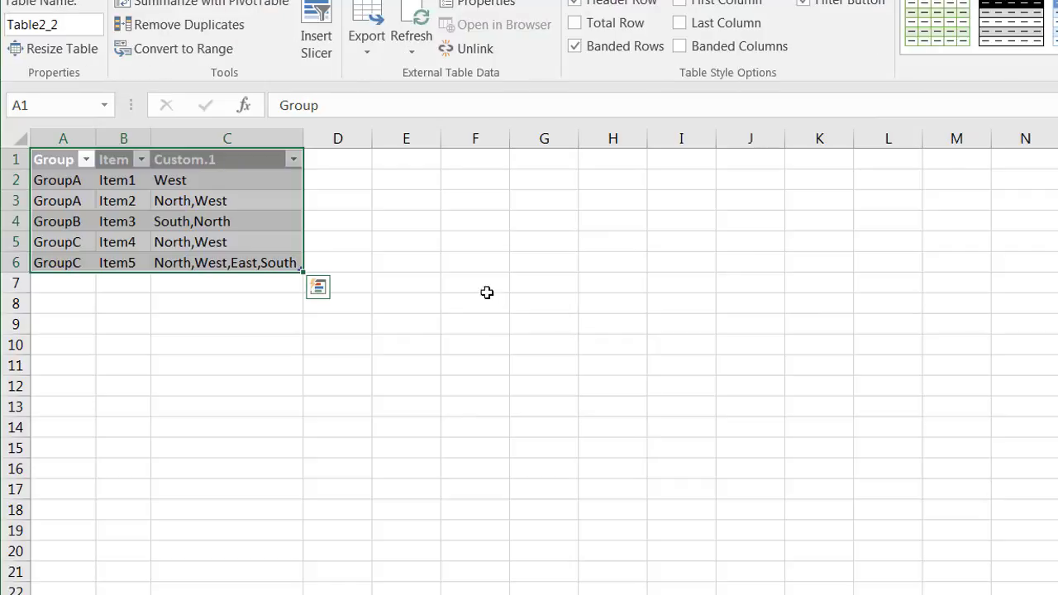
left_click(400, 423)
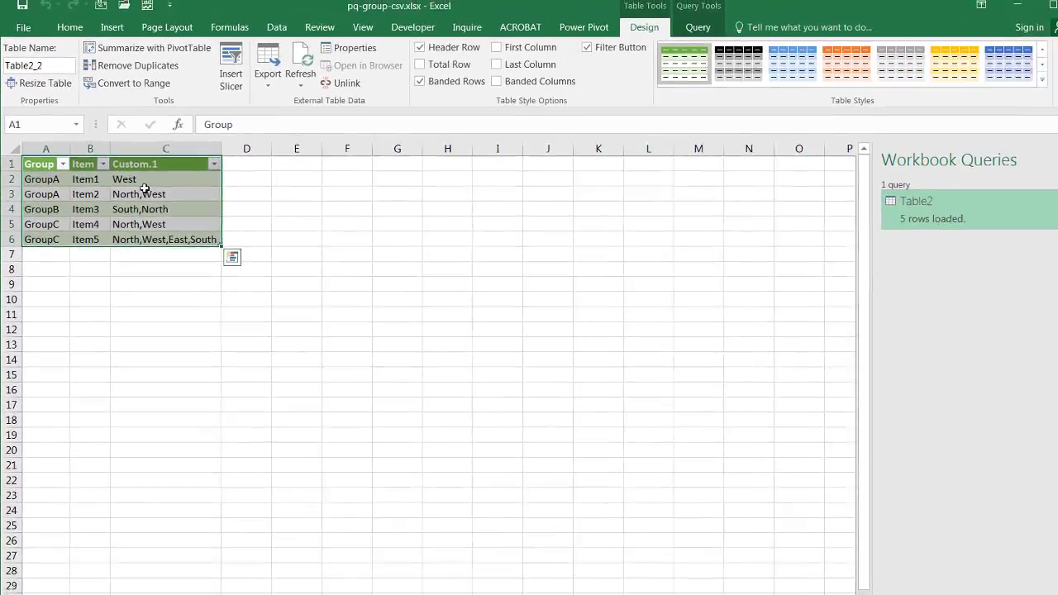
Check the comma-separated region text in cells C2 through C6
left_click(198, 178)
left_click(166, 194)
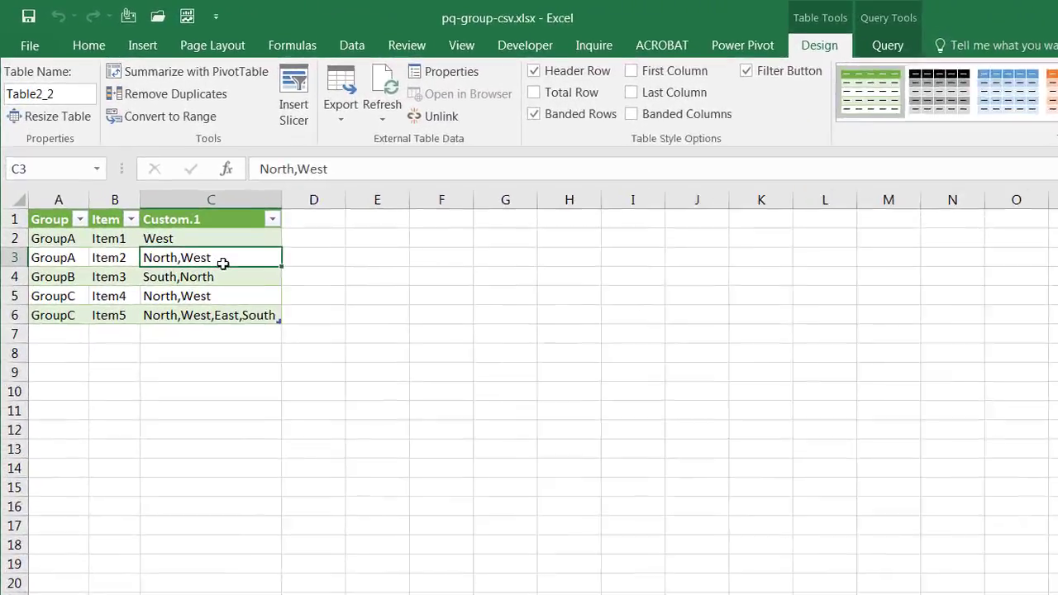
left_click(172, 208)
left_click(175, 228)
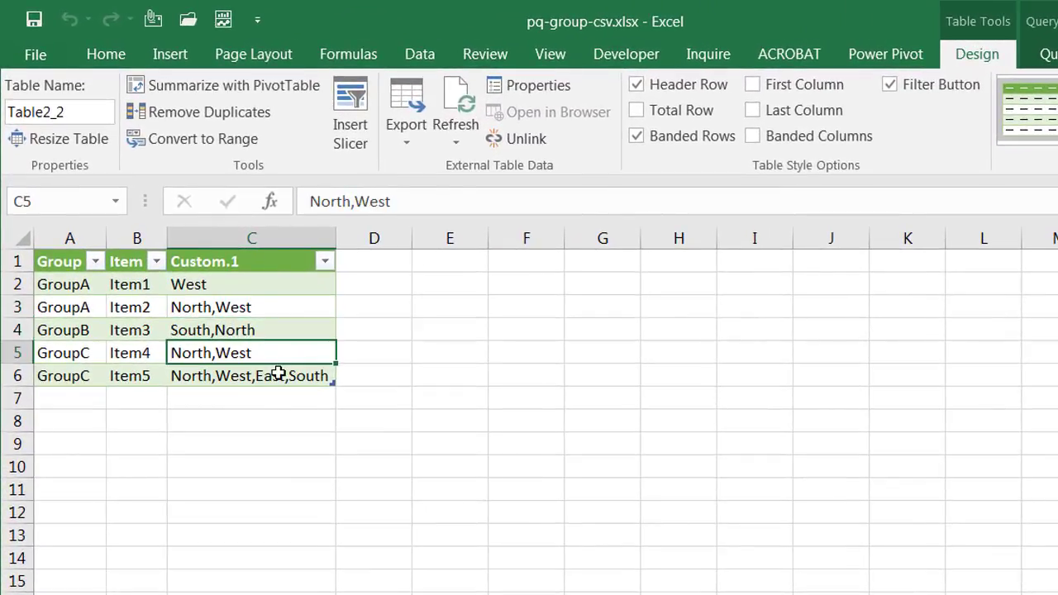
left_click(279, 374)
key("ctrl+Page_Up")
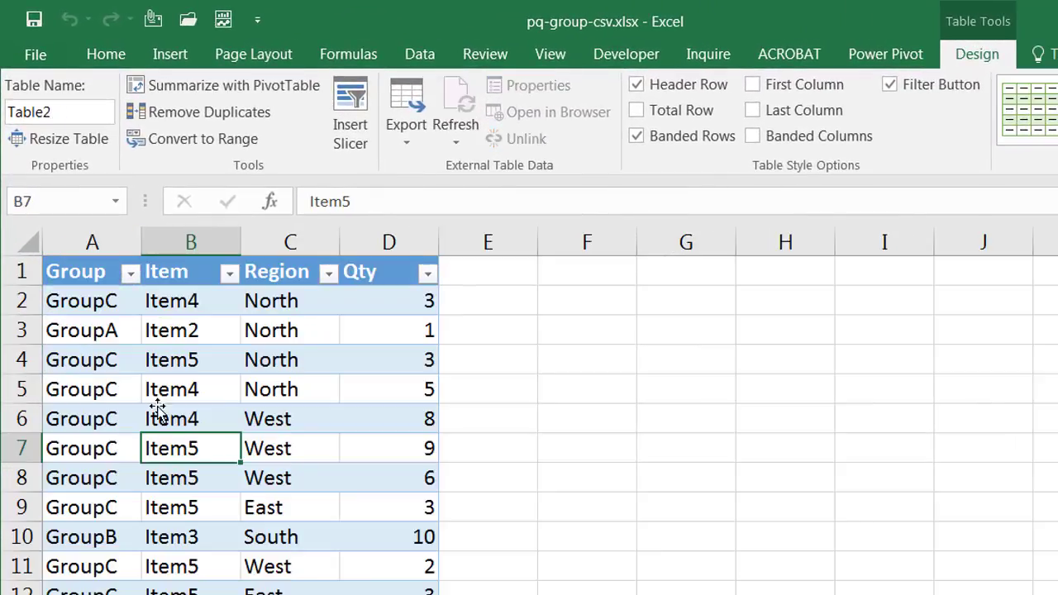
key("ctrl+Page_Down")
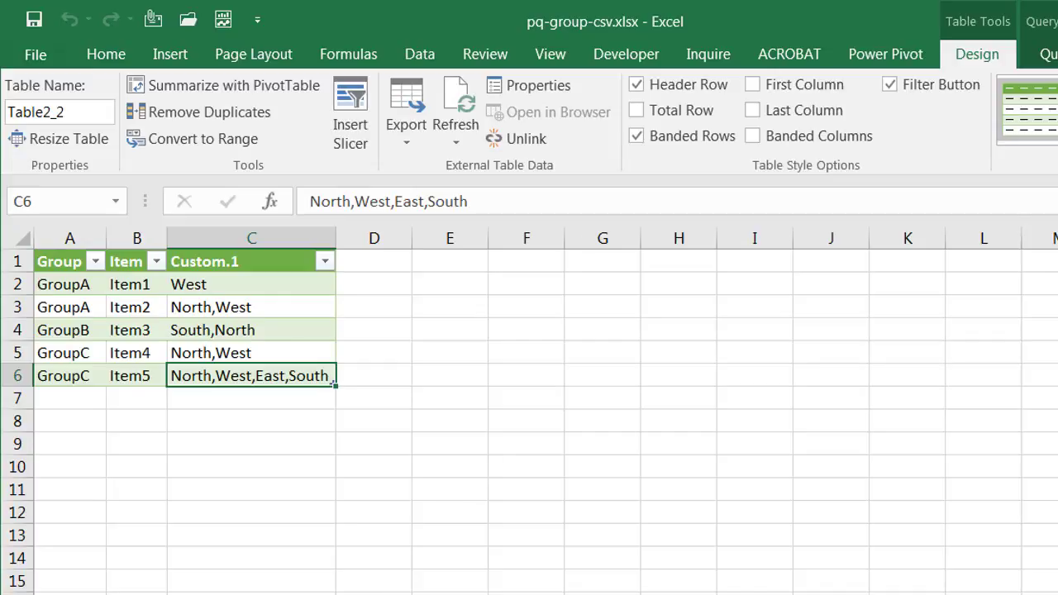
key("ctrl+Page_Up")
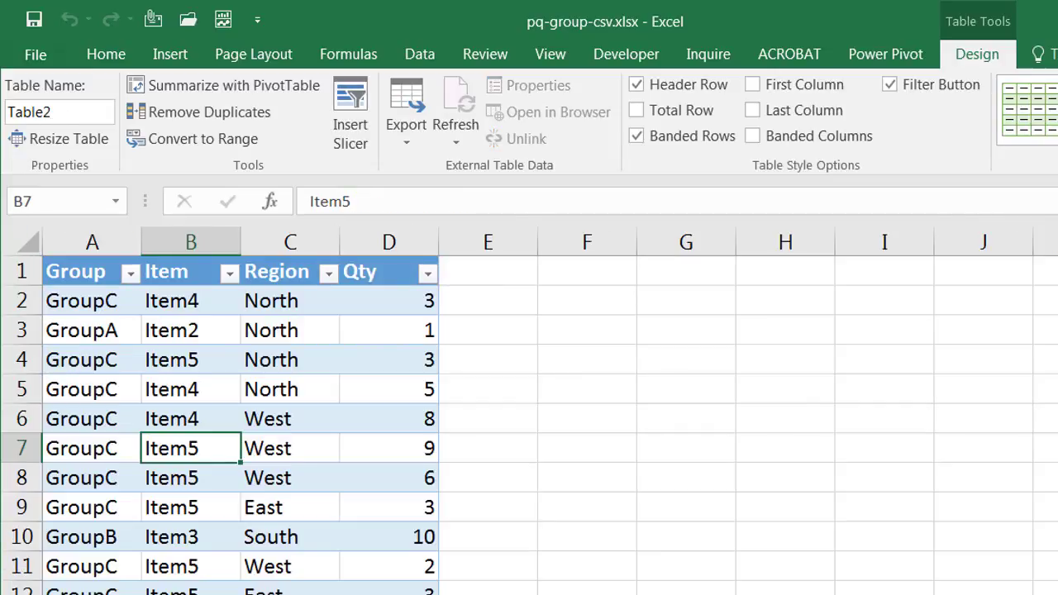
key("ctrl+Page_Down")
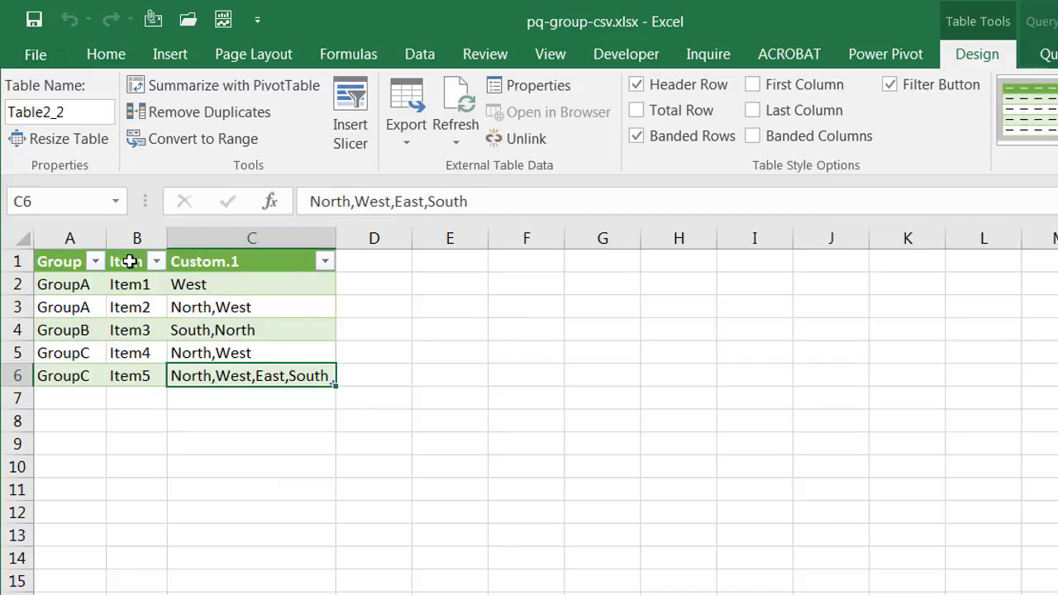
key("ctrl+Page_Up")
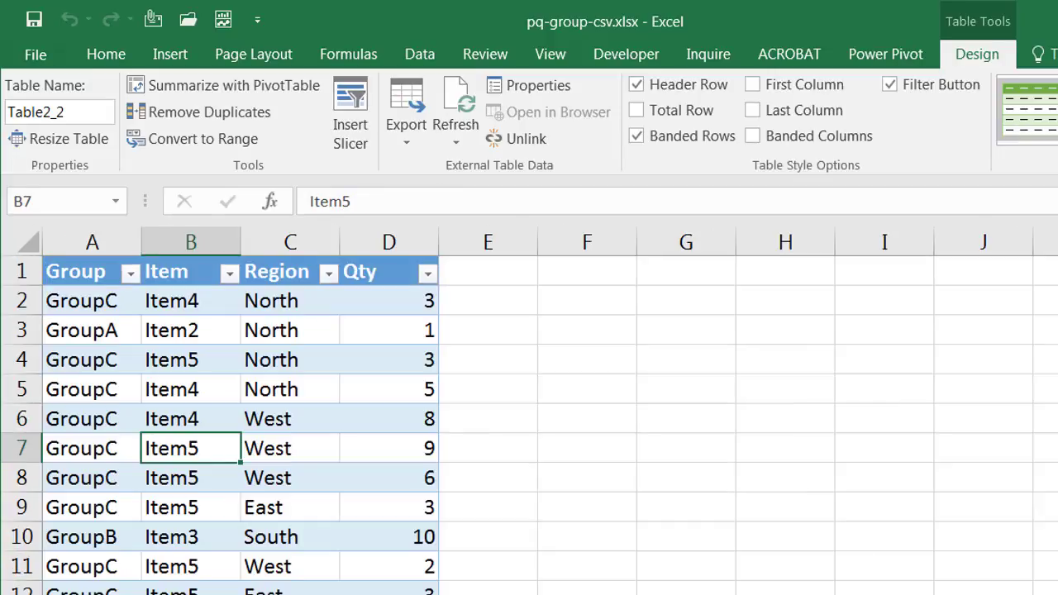